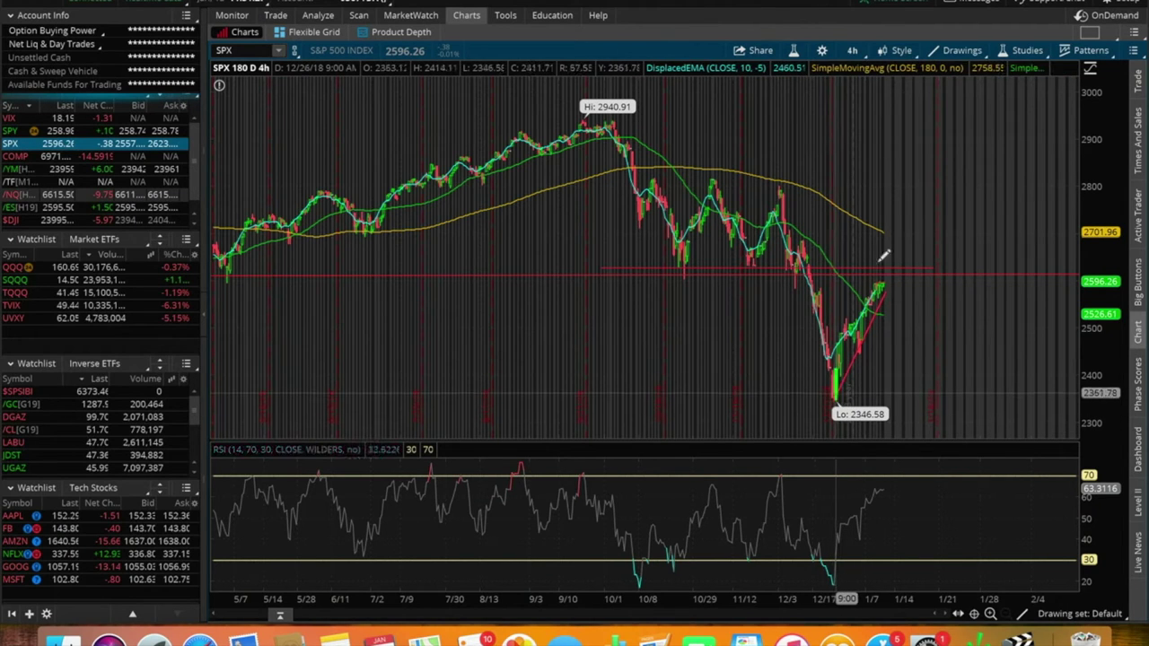
Step: Check which time frames are available for the SPX 180 D : 4h chart
{"action": "left_click", "coordinate": [852, 50]}
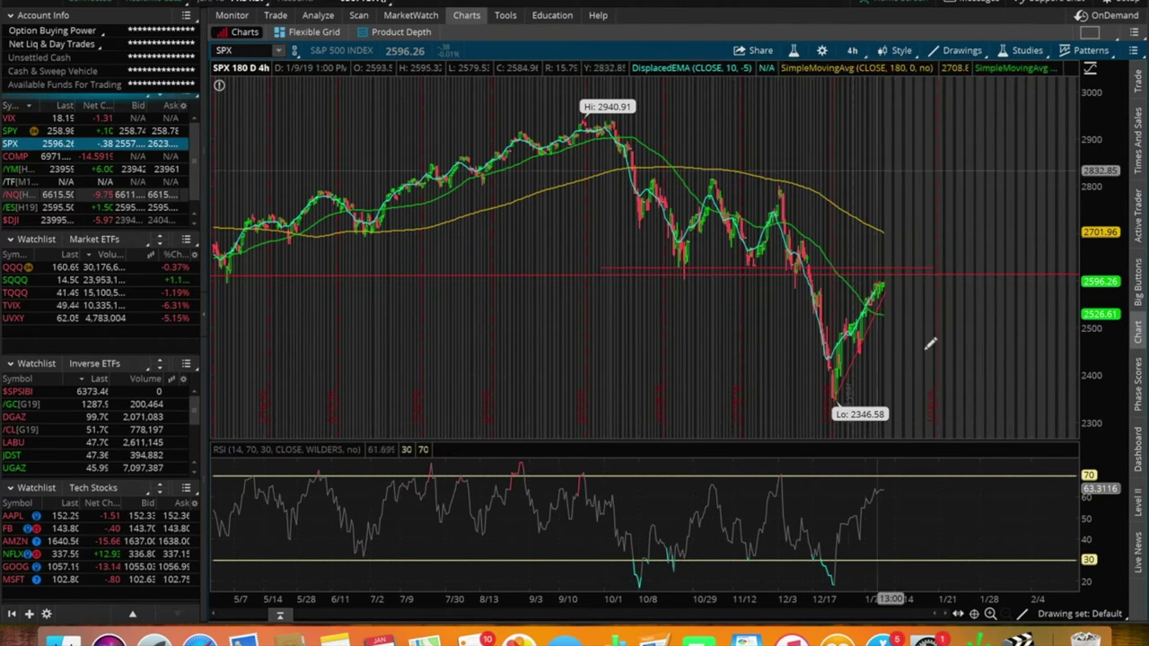
Step: Zoom the SPX chart in and back out, then bring up the 4h time-frame list
{"action": "scroll", "coordinate": [650, 357], "scroll_direction": "up", "scroll_amount": 5}
{"action": "scroll", "coordinate": [672, 356], "scroll_direction": "up", "scroll_amount": 3}
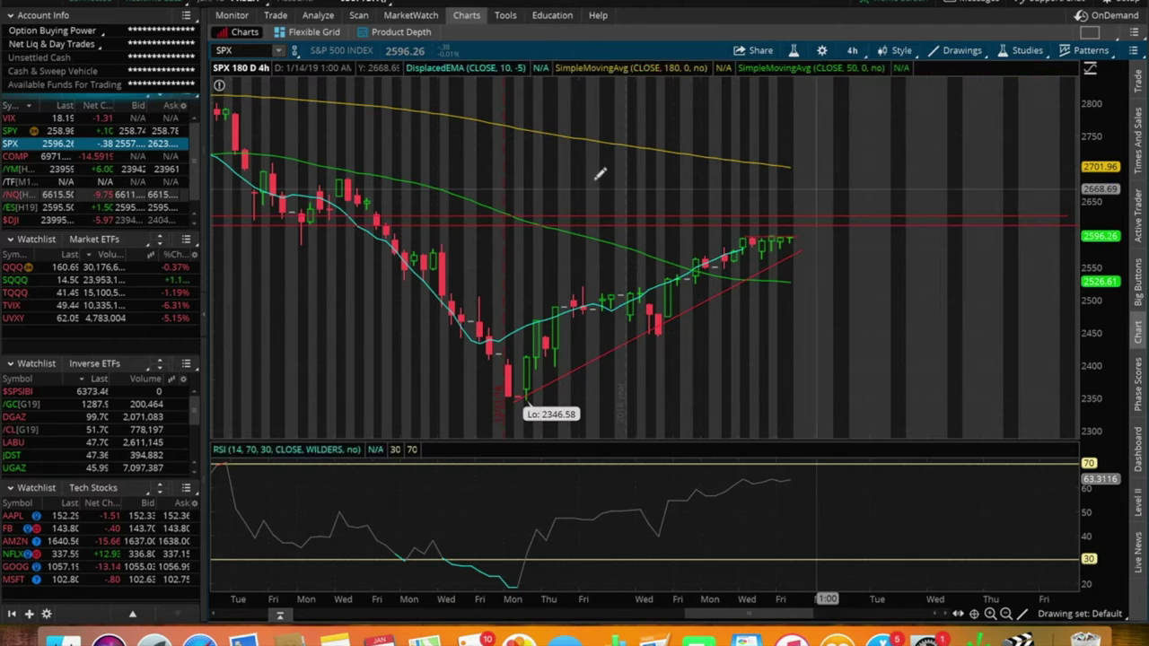
{"action": "scroll", "coordinate": [833, 353], "scroll_direction": "down", "scroll_amount": 5}
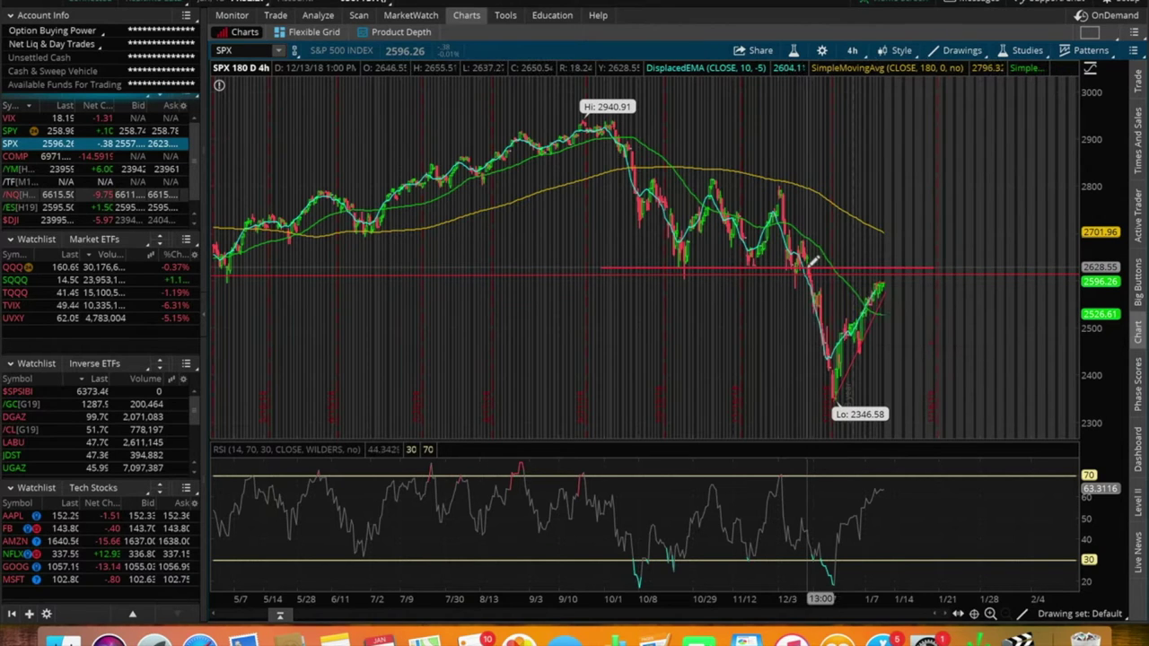
{"action": "left_click", "coordinate": [851, 51]}
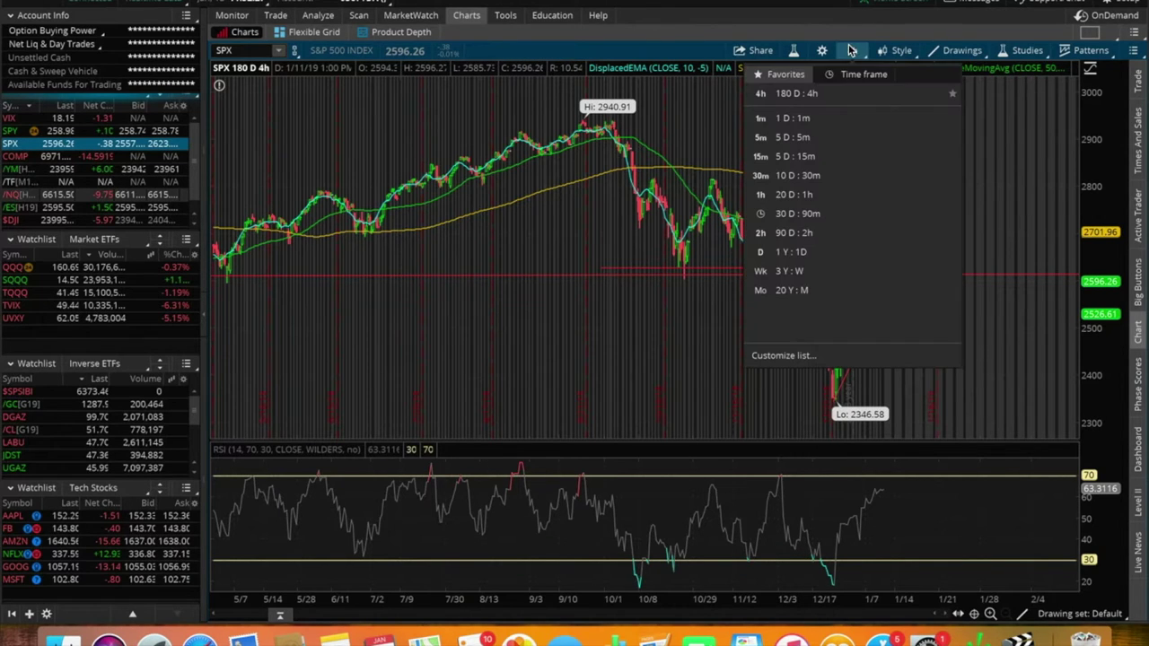
Step: Switch SPX to 20 D : 1h bars and begin a trendline on the hourly chart
{"action": "left_click", "coordinate": [812, 197]}
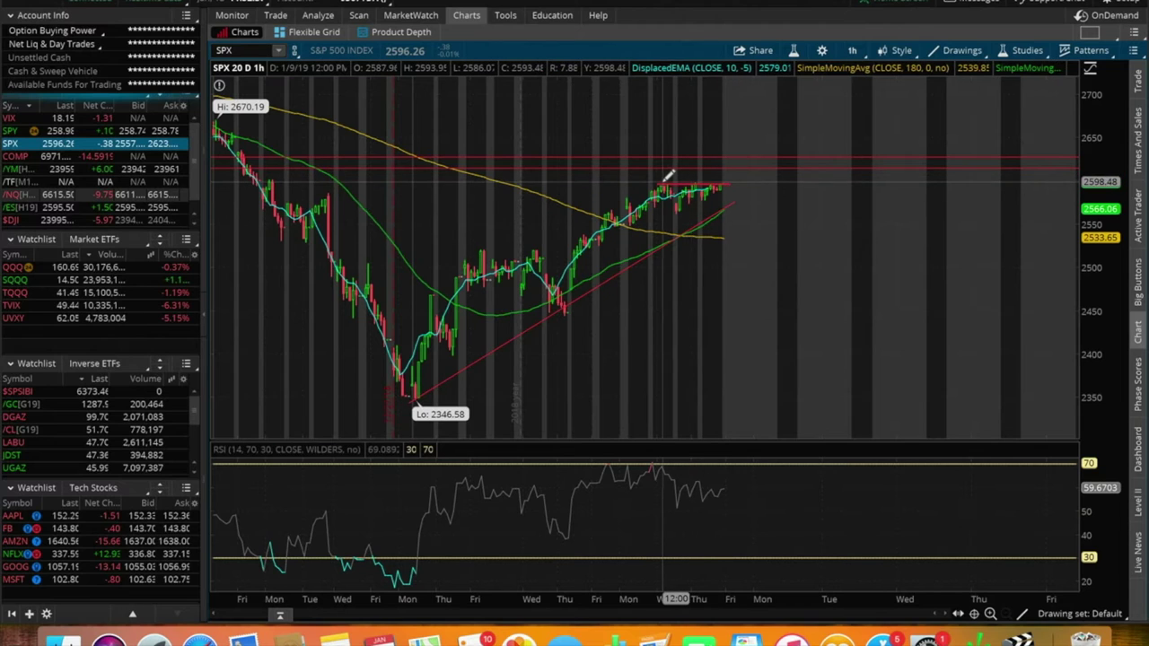
{"action": "mouse_move", "coordinate": [666, 177]}
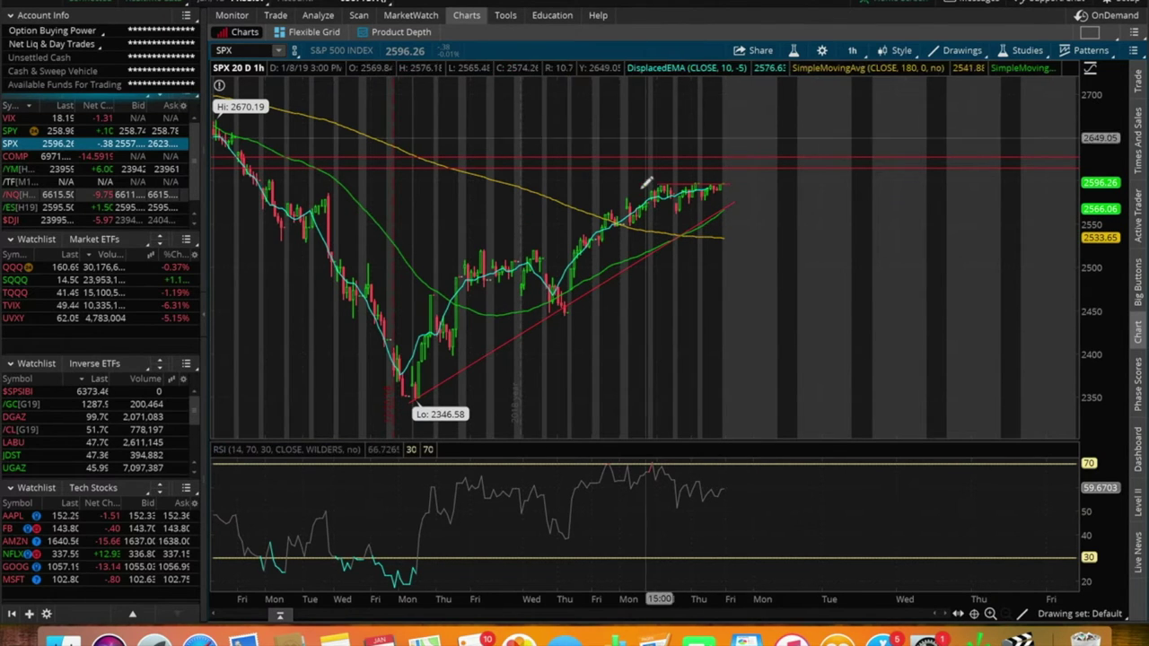
{"action": "left_click", "coordinate": [692, 327]}
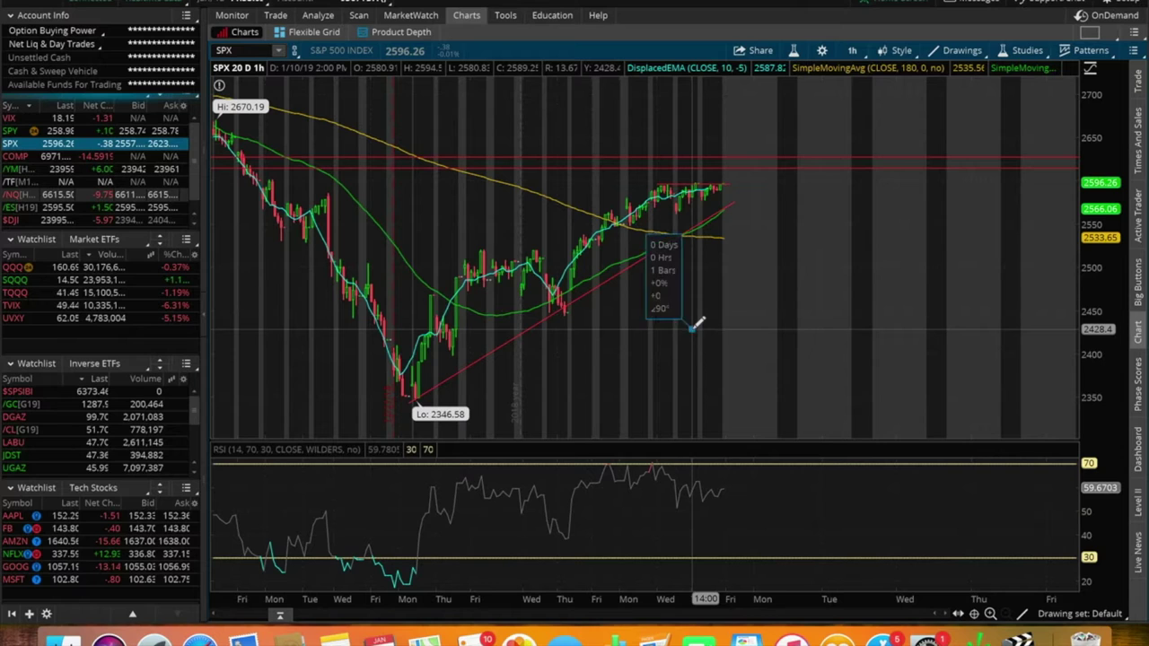
Step: Return SPX to 180 D : 4h bars, then chart UGAZ from the watchlist
{"action": "left_click", "coordinate": [853, 52]}
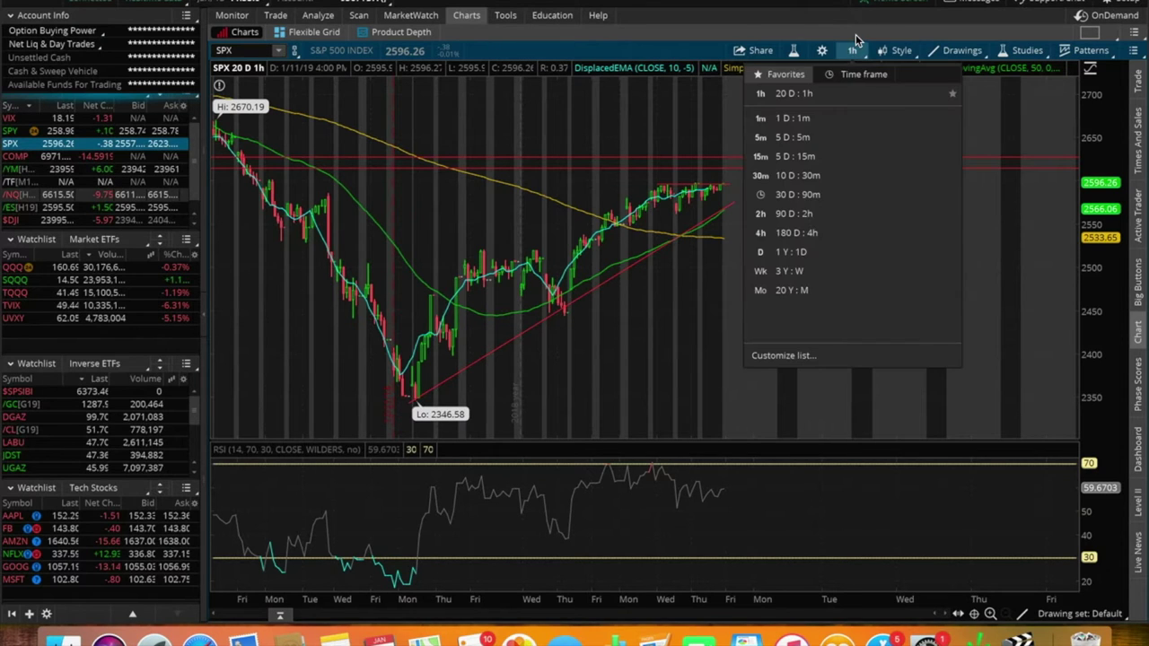
{"action": "left_click", "coordinate": [812, 232]}
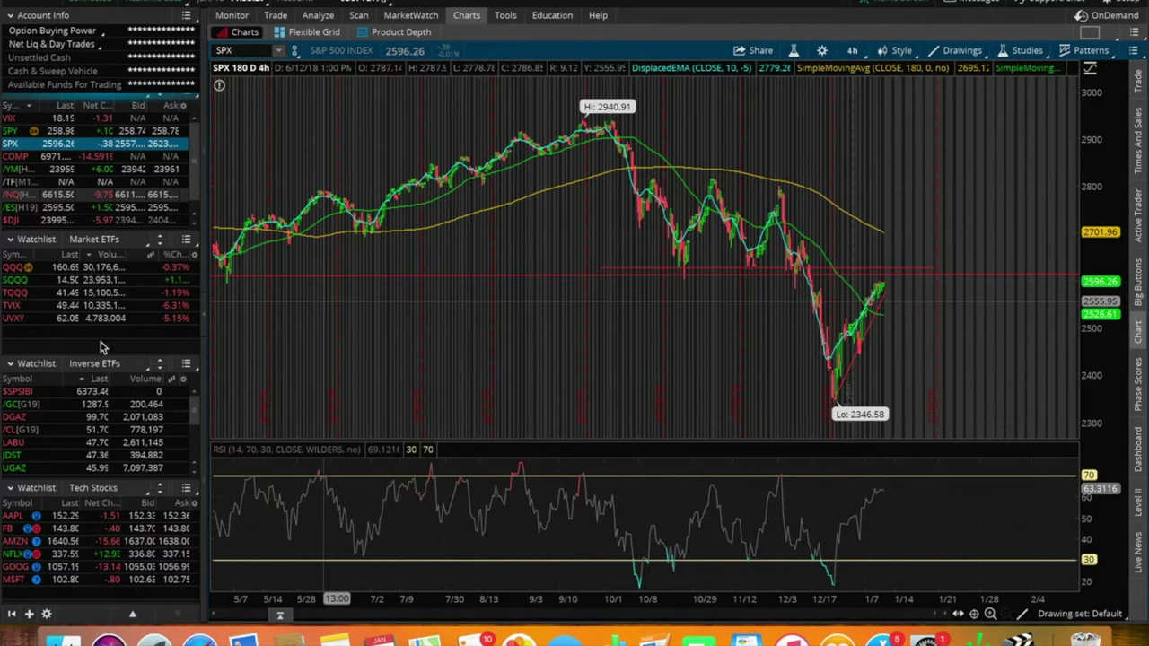
{"action": "left_click", "coordinate": [14, 467]}
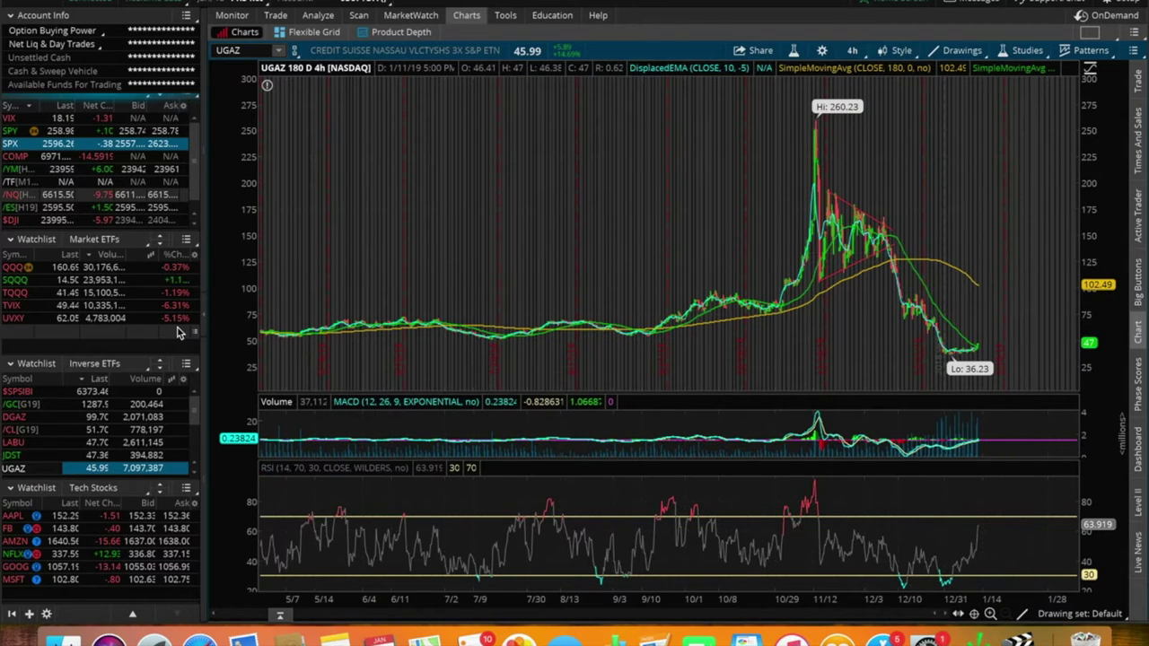
Step: Scroll the Inverse ETFs watchlist down toward /NG
{"action": "scroll", "coordinate": [47, 437], "scroll_direction": "down", "scroll_amount": 3}
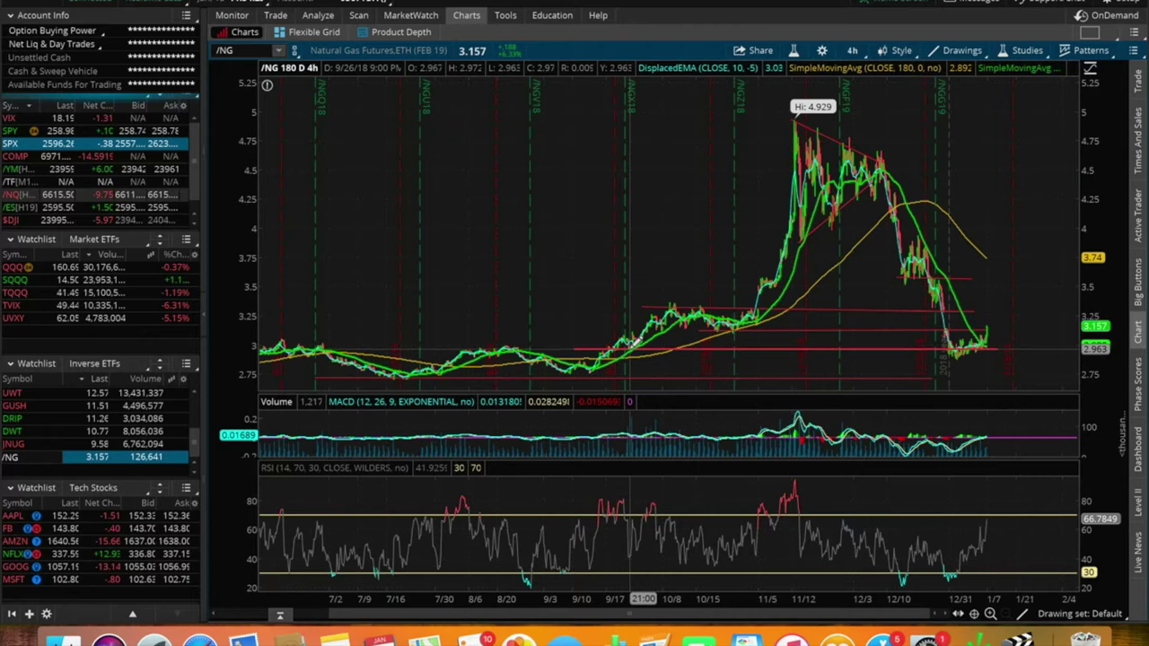
{"action": "mouse_move", "coordinate": [632, 348]}
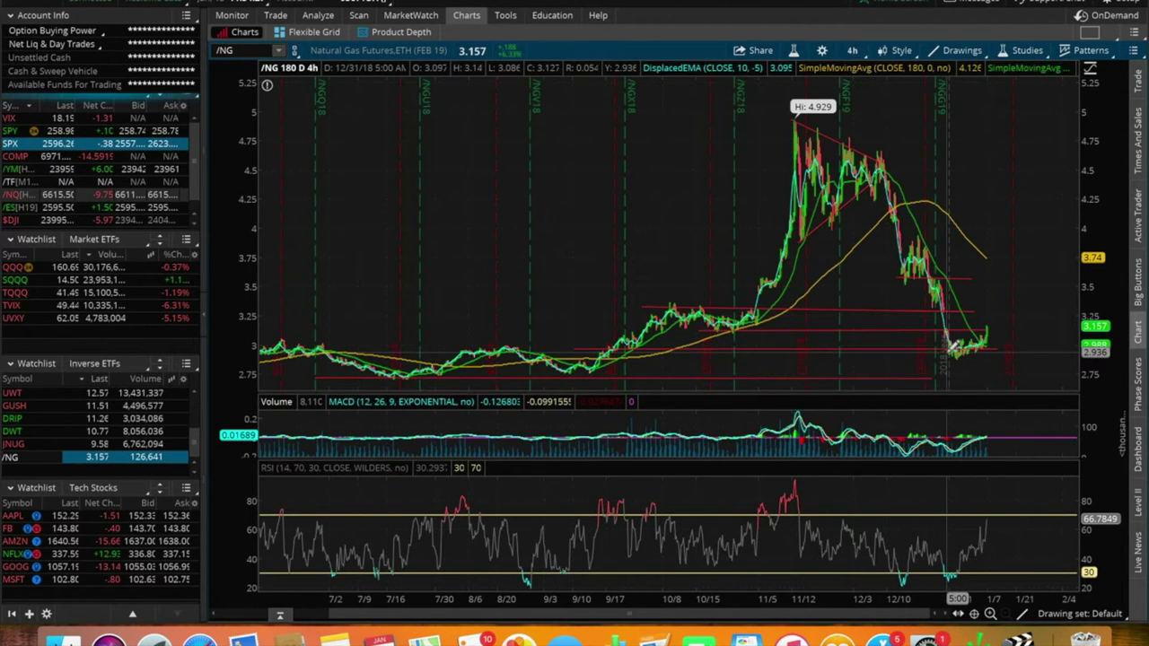
{"action": "mouse_move", "coordinate": [955, 348]}
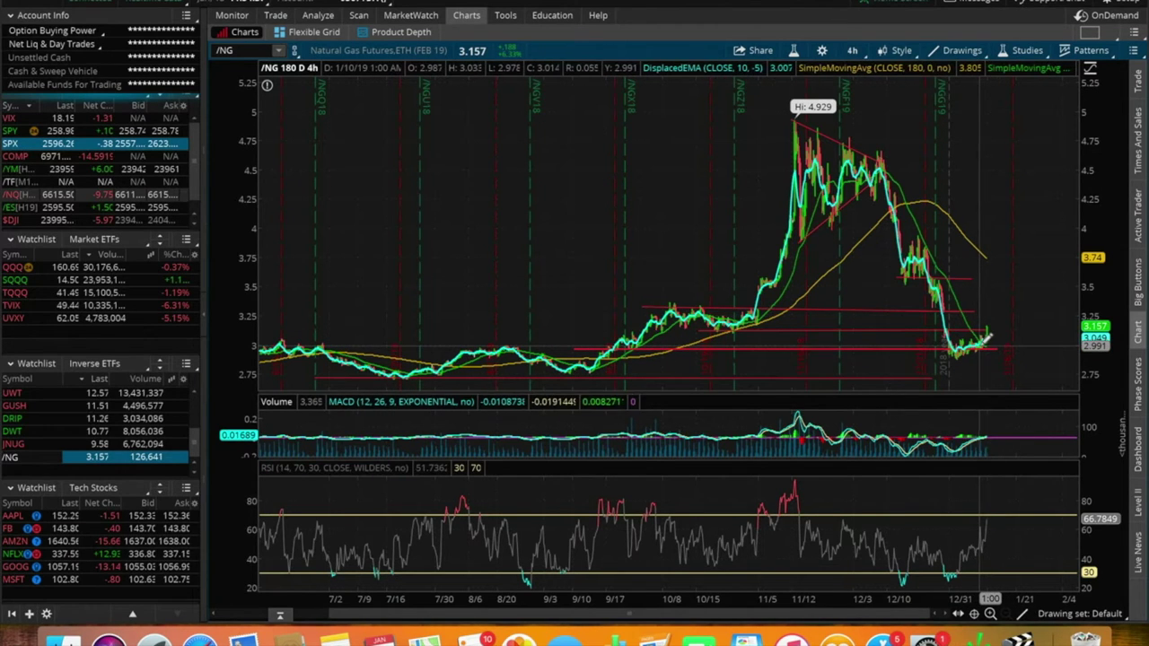
{"action": "mouse_move", "coordinate": [987, 338]}
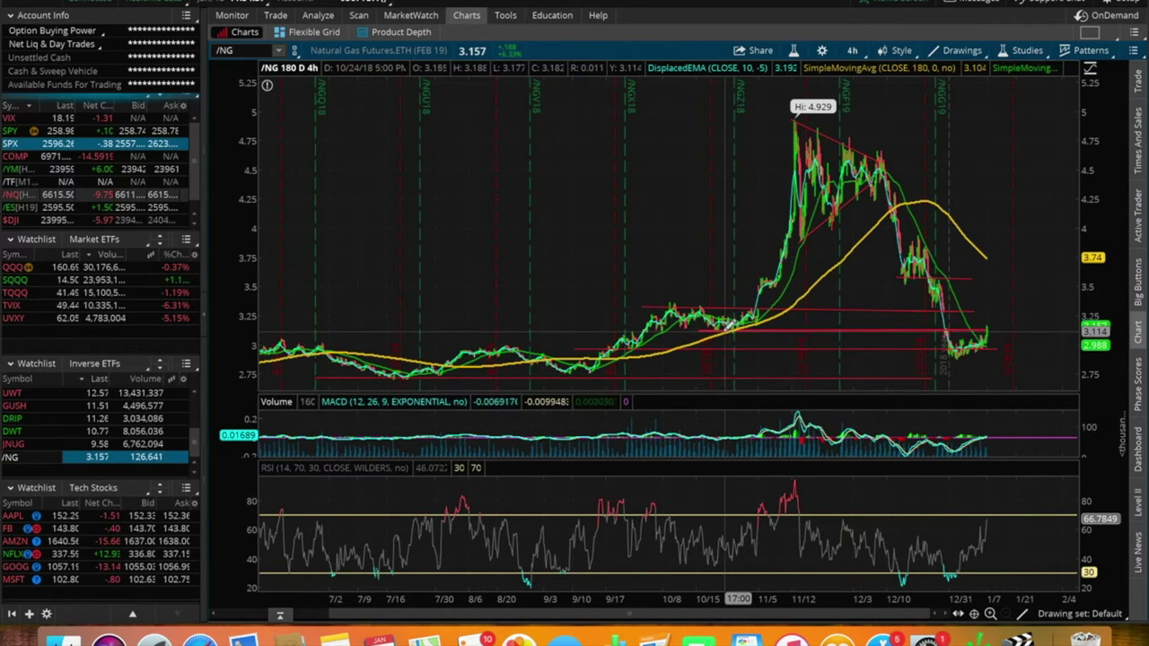
{"action": "mouse_move", "coordinate": [794, 328]}
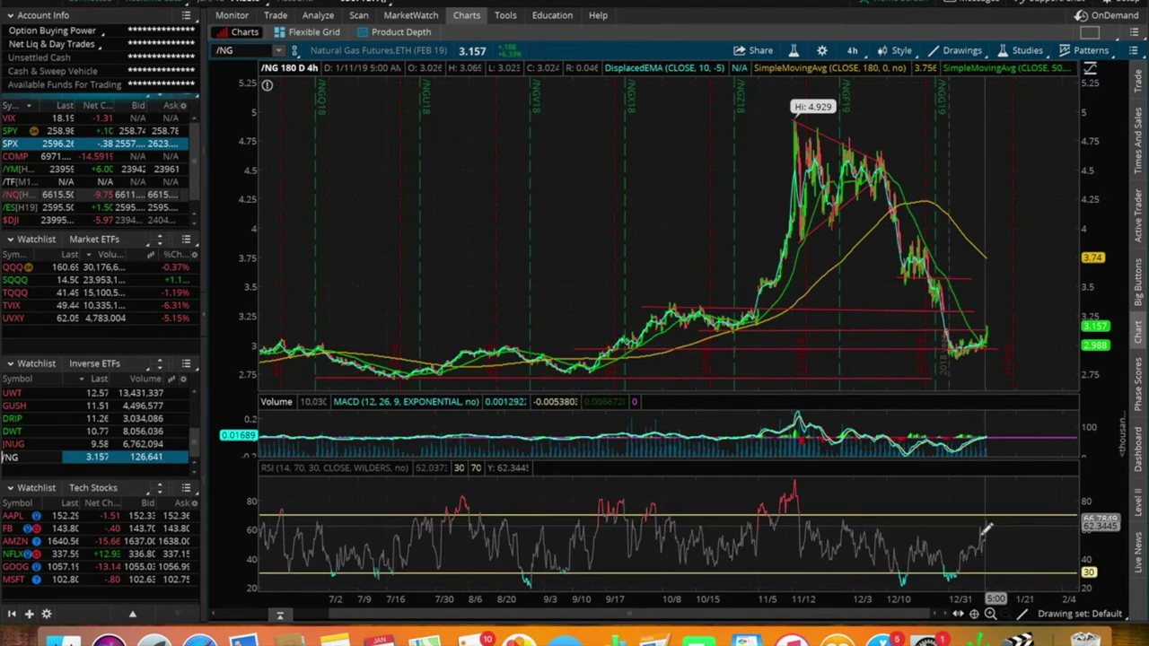
{"action": "scroll", "coordinate": [752, 327], "scroll_direction": "up", "scroll_amount": 3}
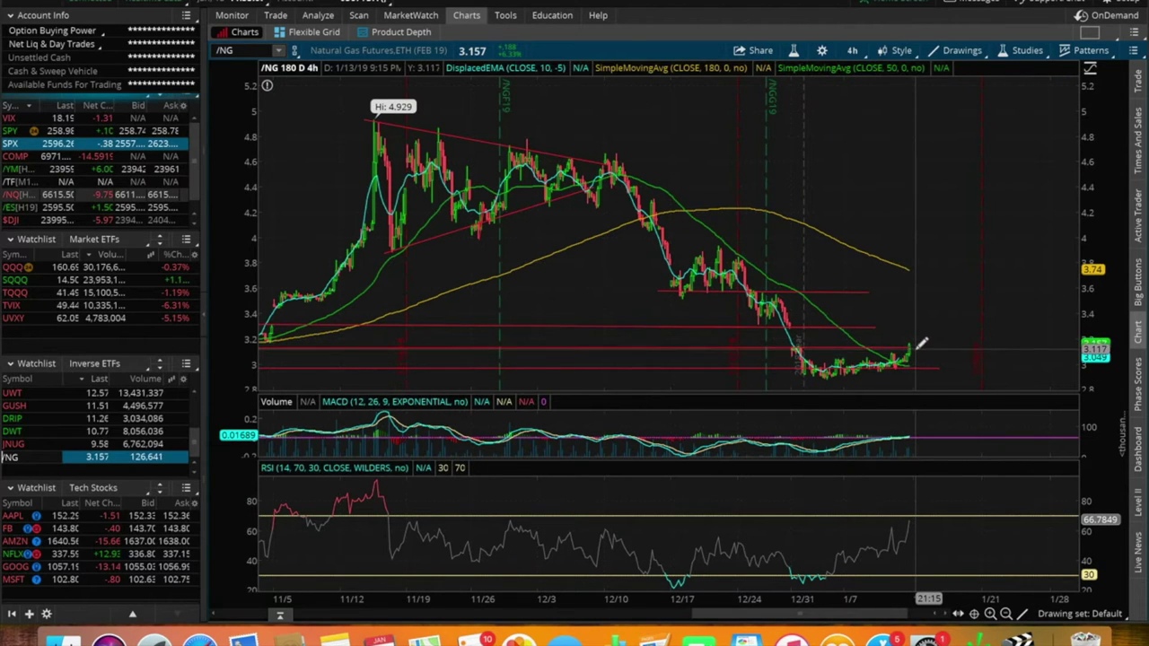
{"action": "left_click", "coordinate": [778, 356]}
{"action": "scroll", "coordinate": [777, 355], "scroll_direction": "down", "scroll_amount": 5}
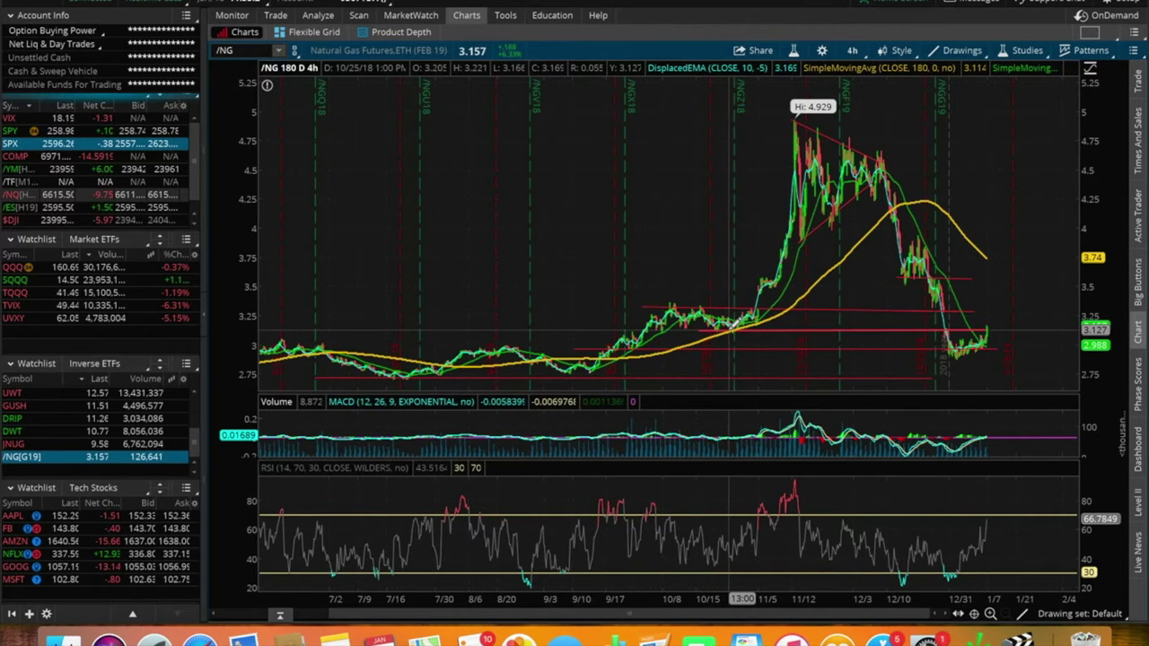
{"action": "mouse_move", "coordinate": [730, 334]}
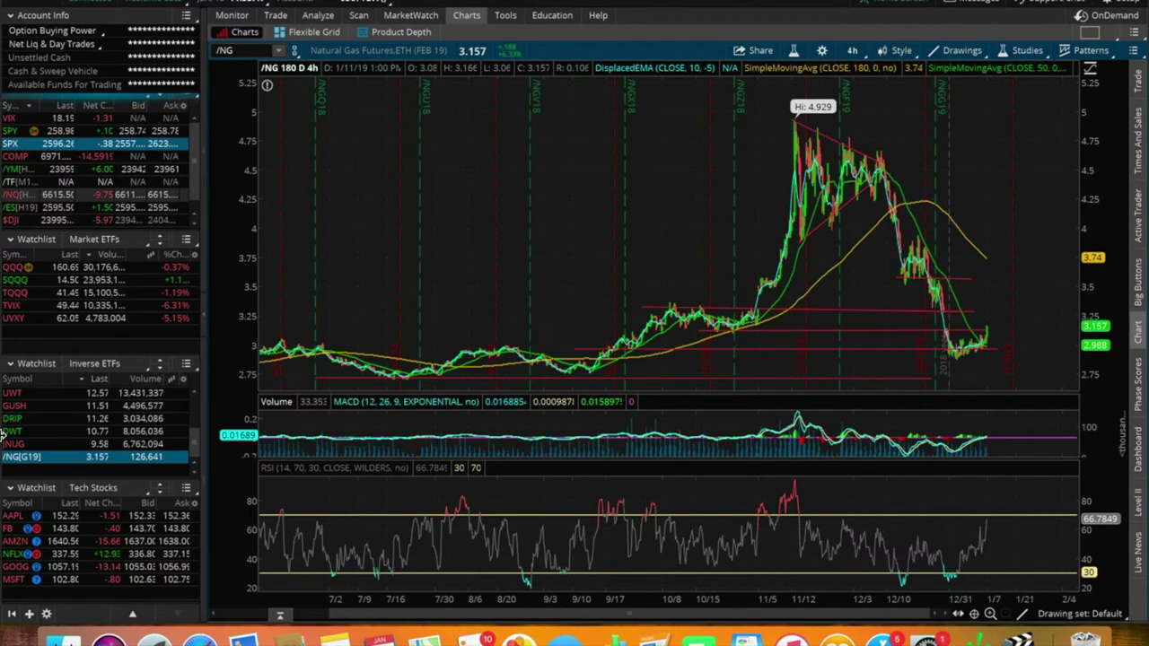
{"action": "scroll", "coordinate": [63, 395], "scroll_direction": "up", "scroll_amount": 3}
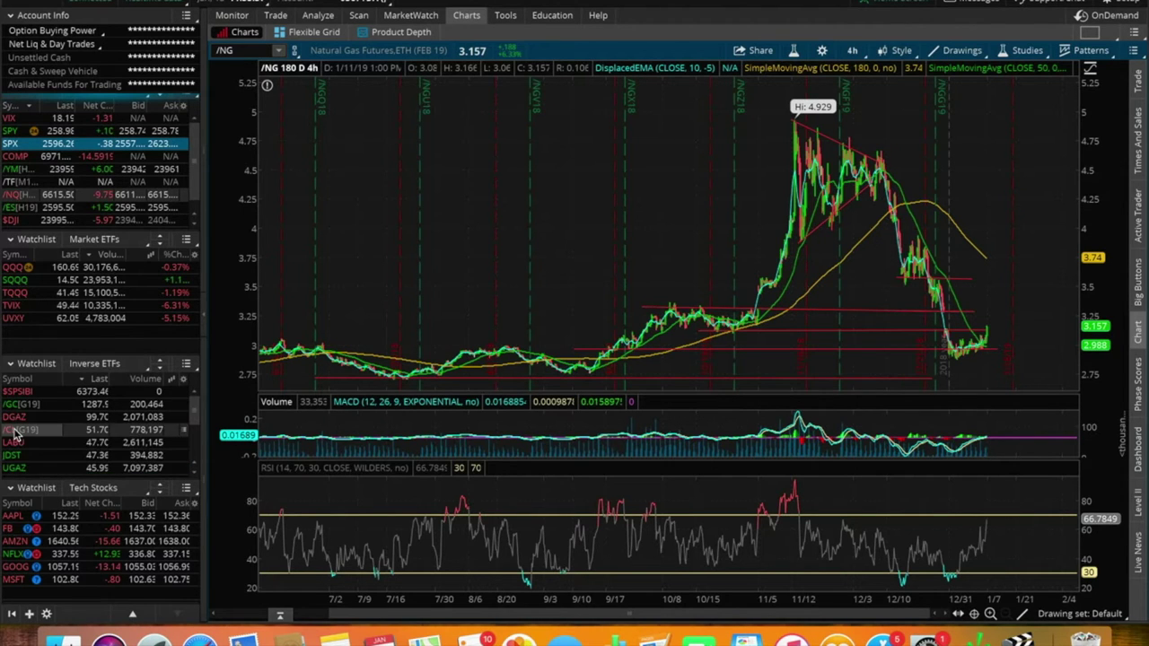
{"action": "left_click_drag", "start_coordinate": [177, 418], "coordinate": [872, 230]}
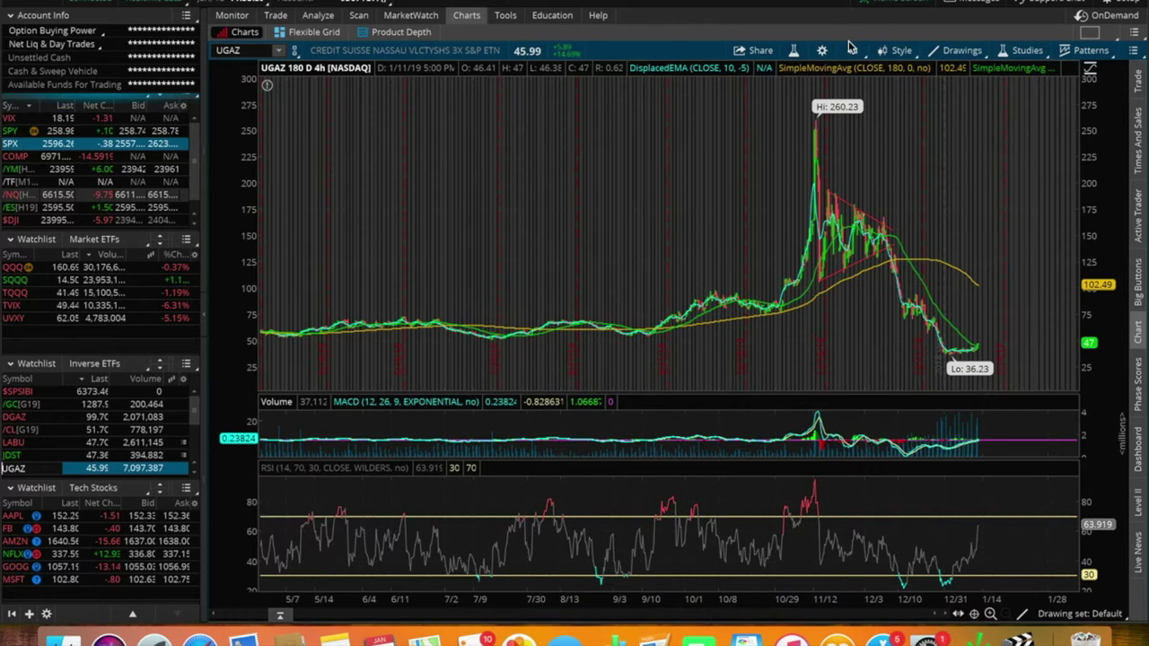
{"action": "left_click", "coordinate": [852, 50]}
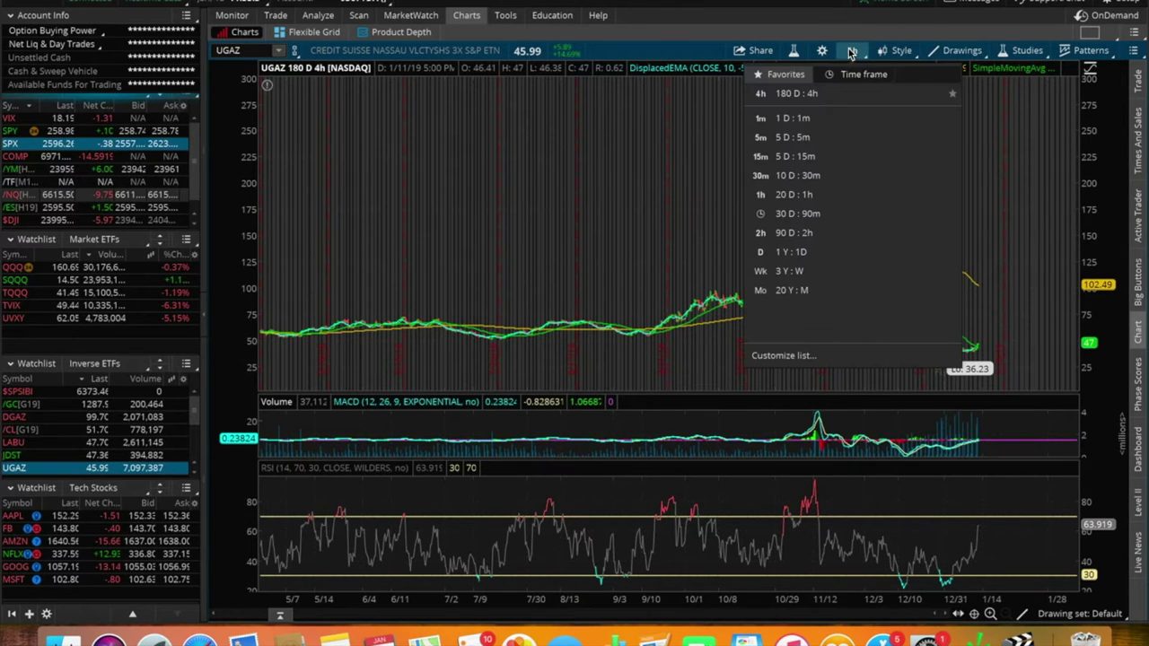
{"action": "left_click", "coordinate": [805, 194]}
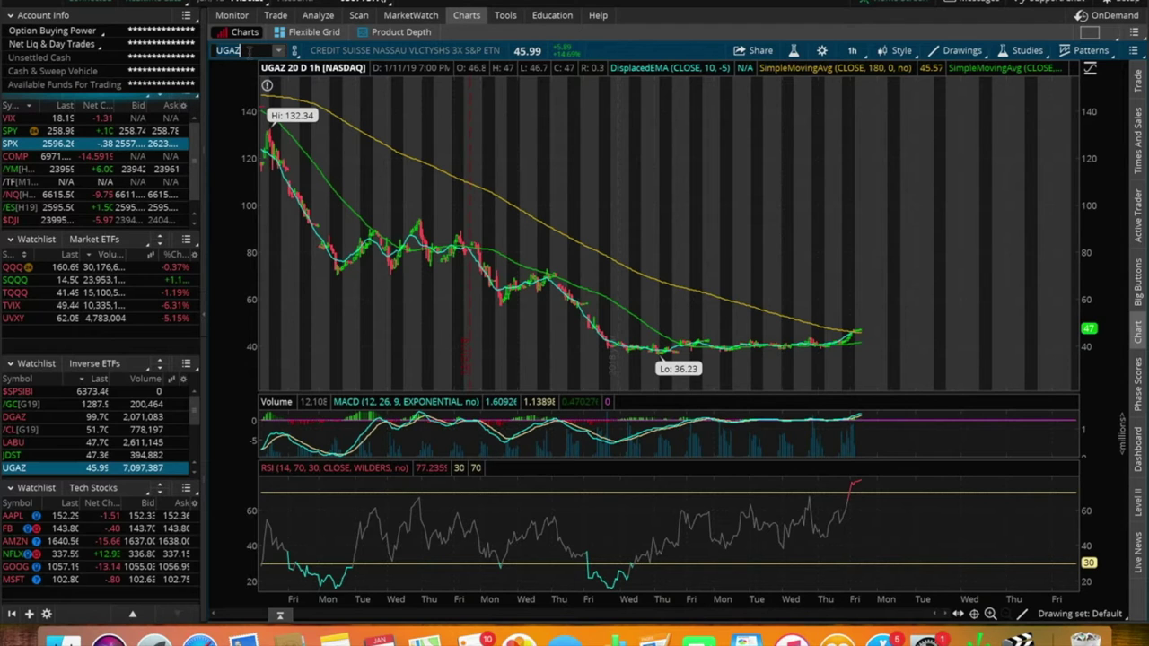
{"action": "key", "text": "Return"}
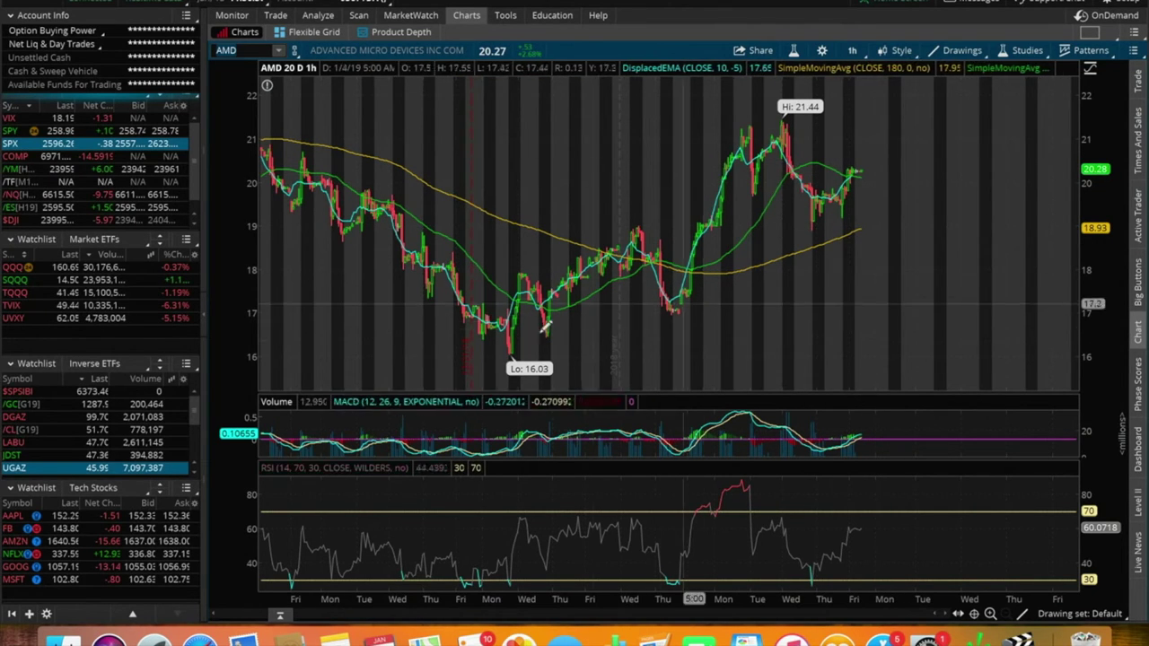
Step: Draw a rising AMD trendline from the 16.03 low to a point above recent lows
{"action": "left_click", "coordinate": [497, 358]}
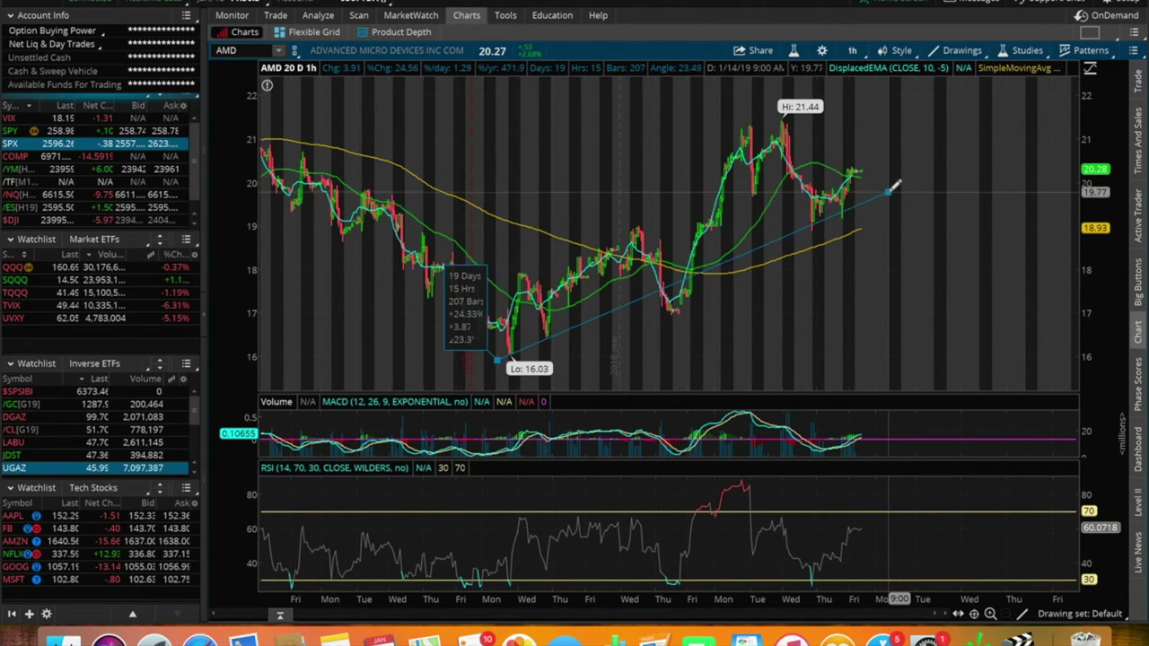
{"action": "left_click", "coordinate": [889, 191]}
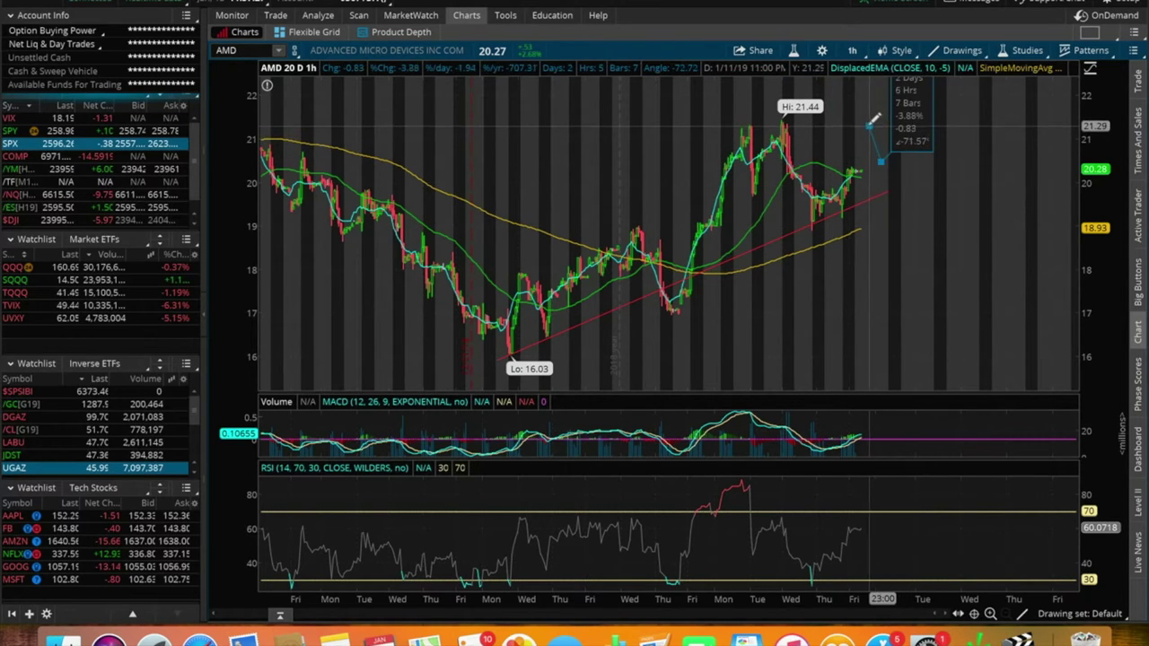
Step: Measure the recent AMD move and draw a horizontal resistance line at the 21.44 high
{"action": "left_click_drag", "start_coordinate": [872, 117], "coordinate": [886, 159]}
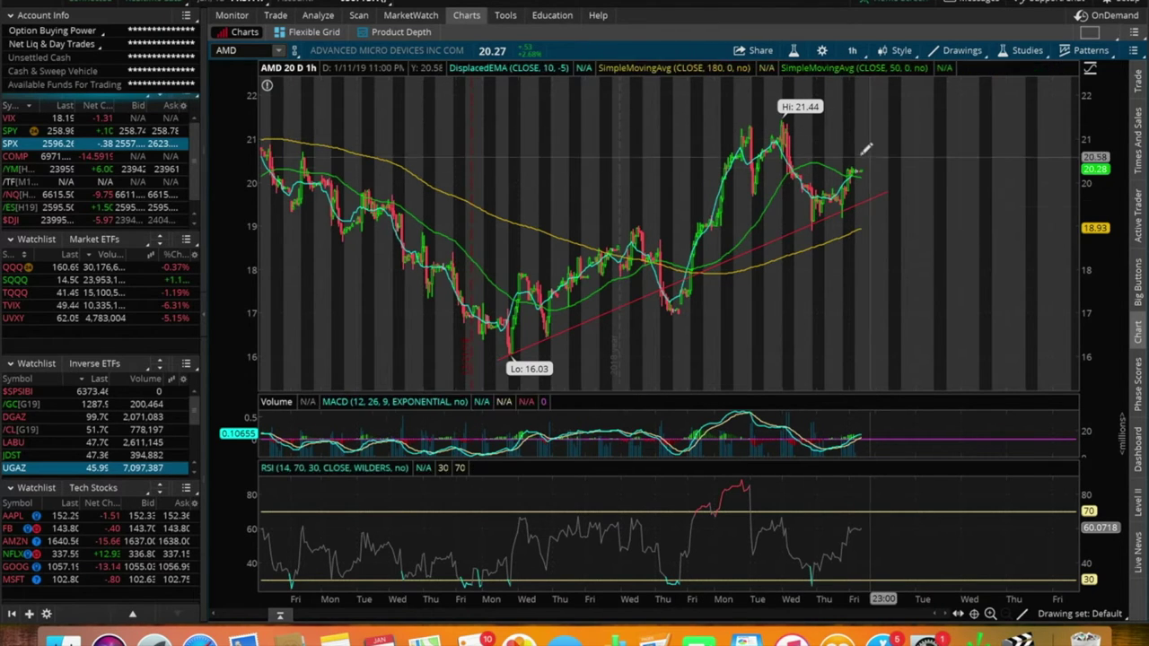
{"action": "left_click", "coordinate": [731, 126]}
{"action": "left_click", "coordinate": [936, 126]}
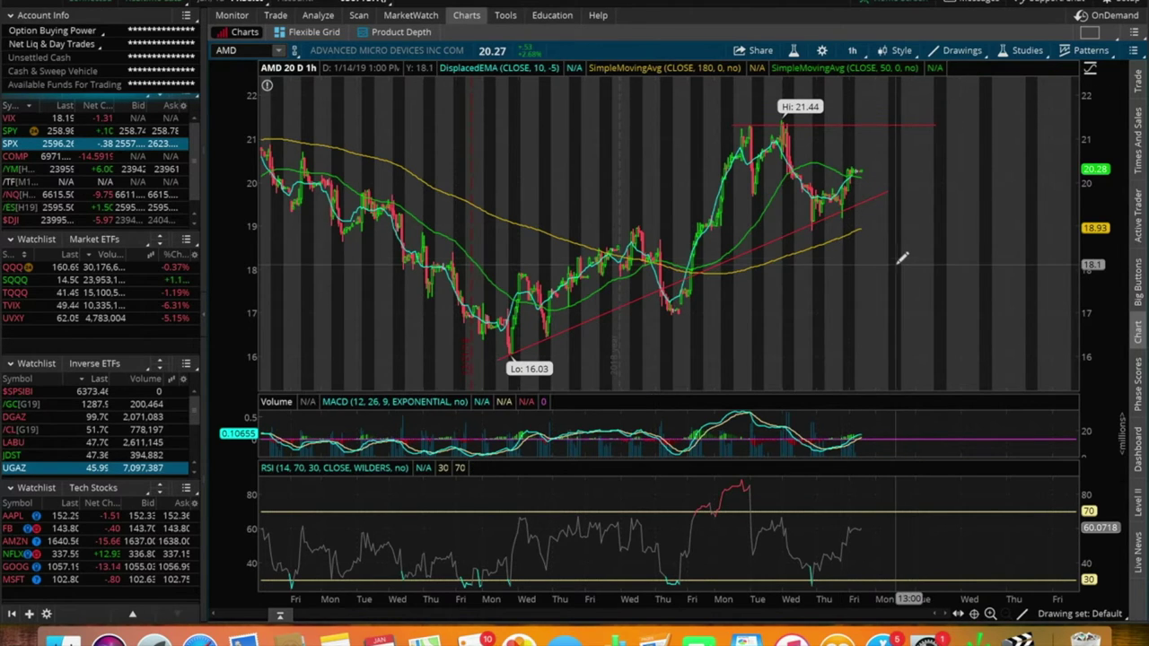
{"action": "left_click", "coordinate": [853, 52]}
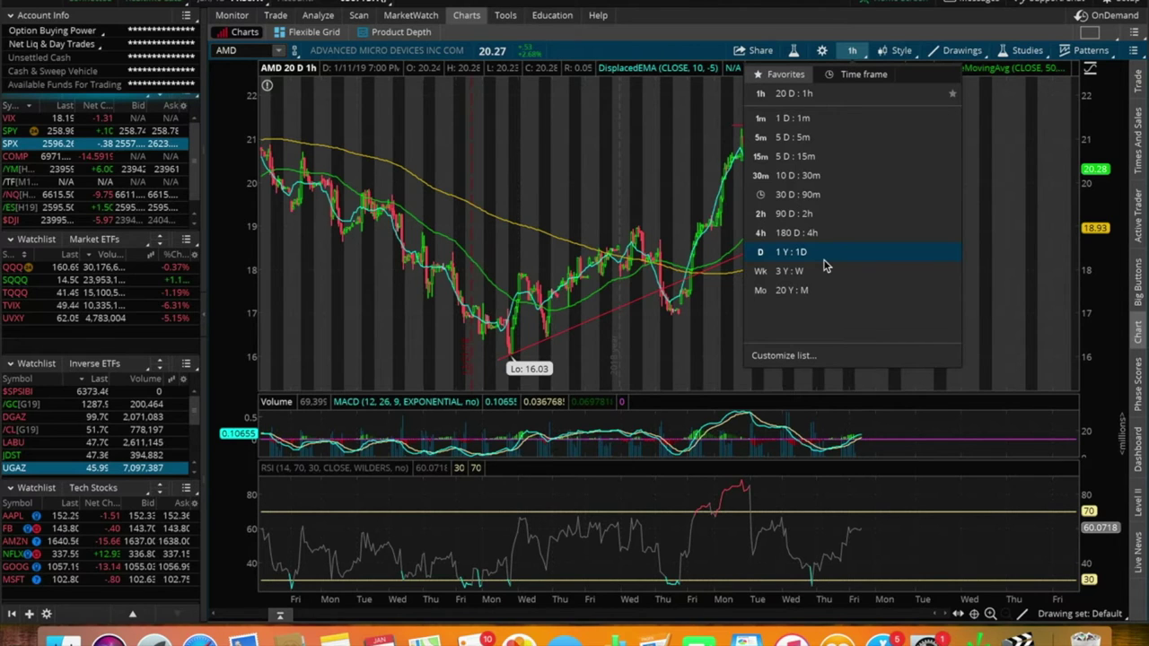
Step: Switch AMD to 180 D : 4h bars and zoom into late October through mid-January
{"action": "left_click", "coordinate": [734, 316]}
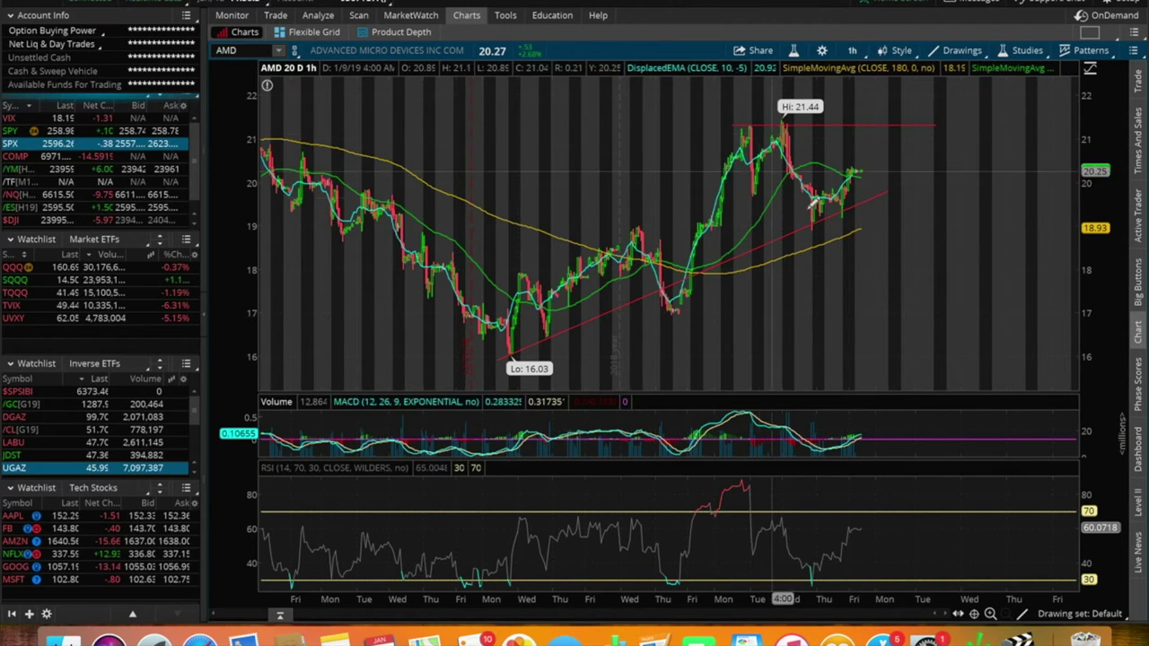
{"action": "left_click", "coordinate": [855, 51]}
{"action": "left_click", "coordinate": [795, 232]}
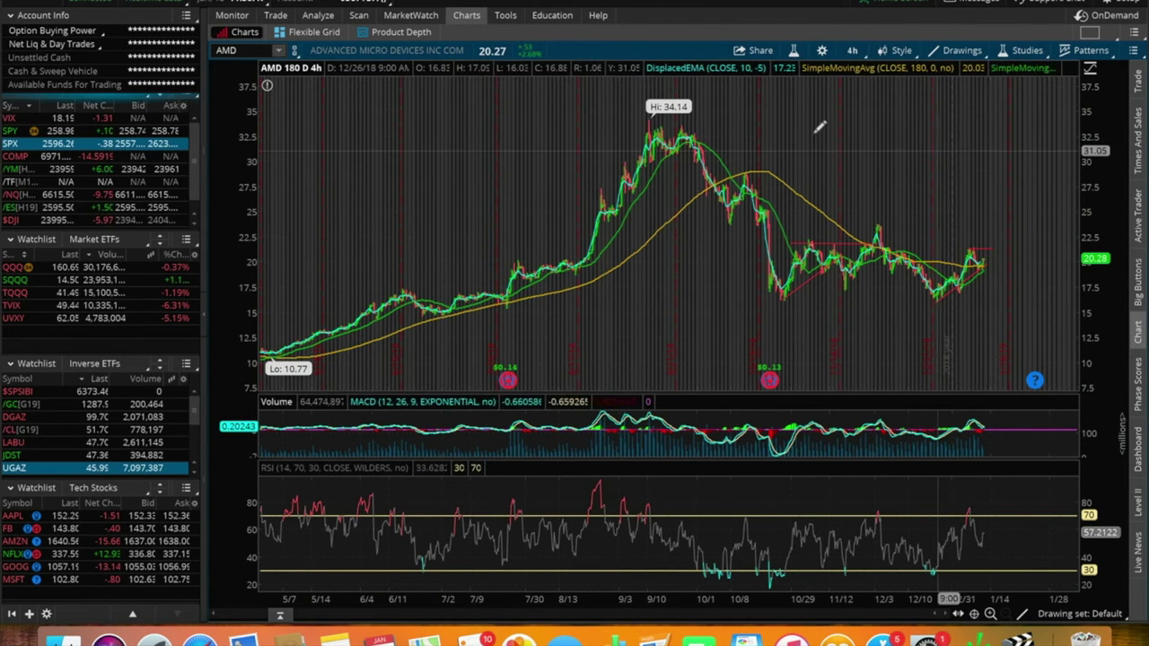
{"action": "left_click_drag", "start_coordinate": [1048, 224], "coordinate": [772, 256]}
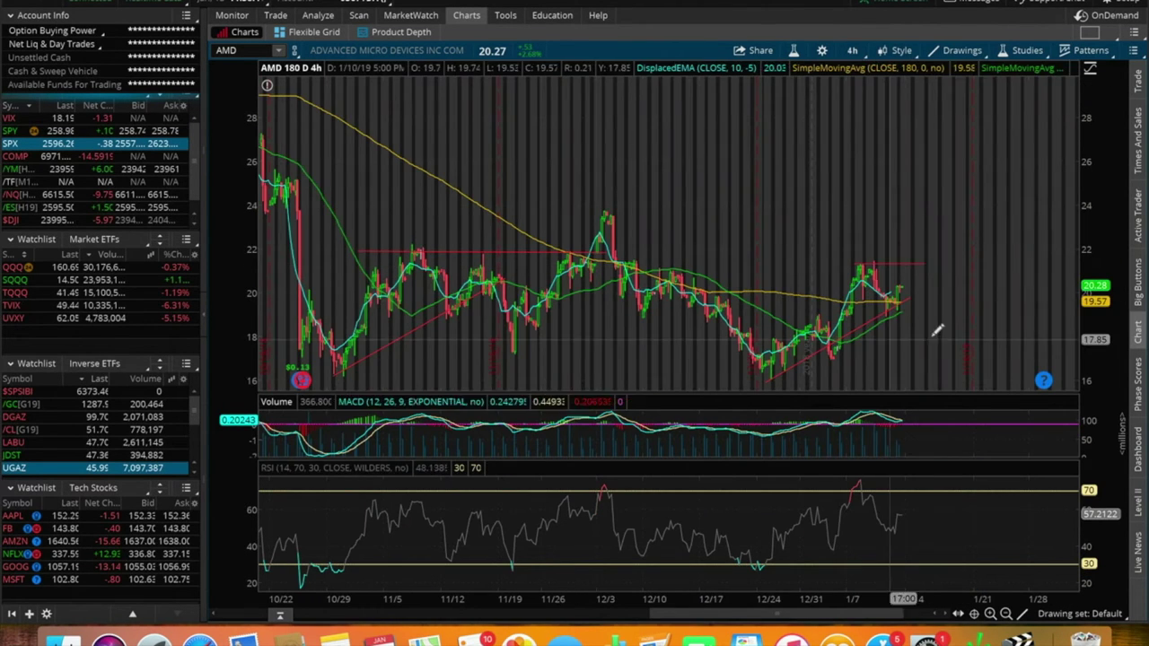
{"action": "right_click", "coordinate": [917, 268]}
Step: Start an AMD price alert, cancel it, and restart it from the chart's actions
{"action": "left_click", "coordinate": [984, 529]}
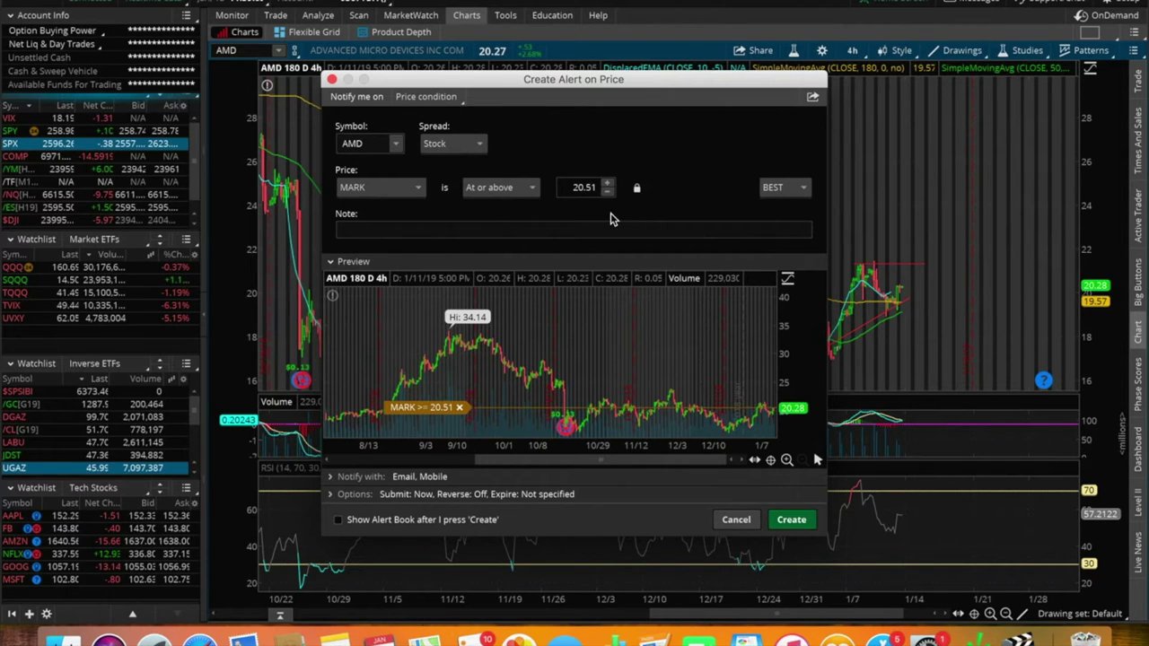
{"action": "left_click", "coordinate": [734, 521]}
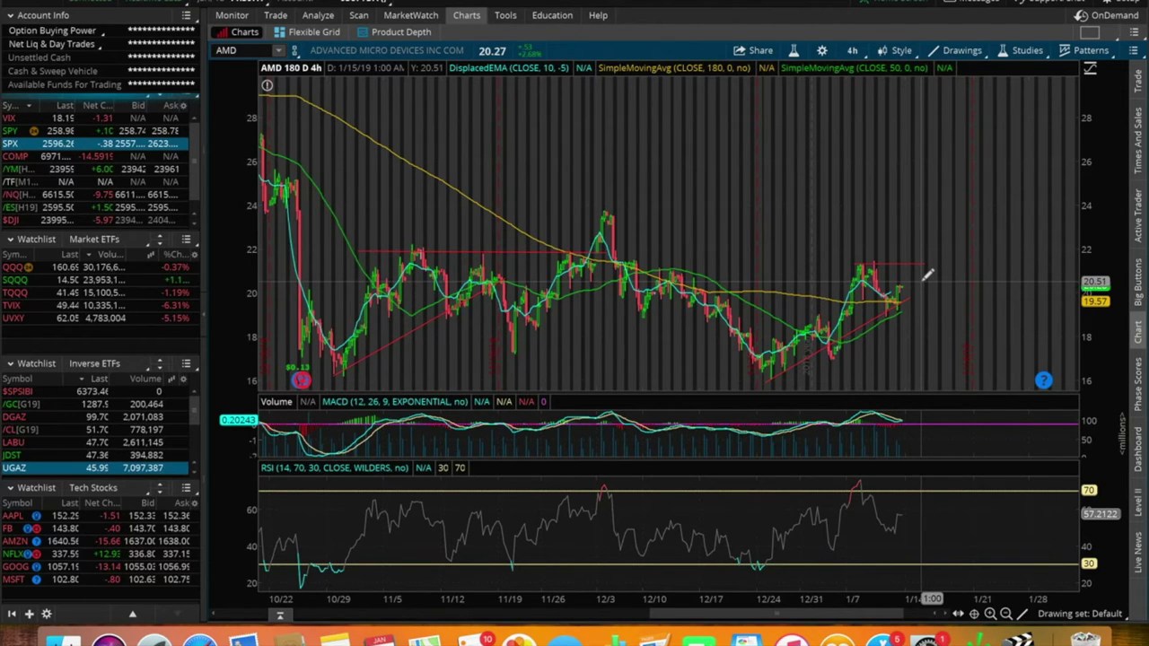
{"action": "right_click", "coordinate": [922, 285]}
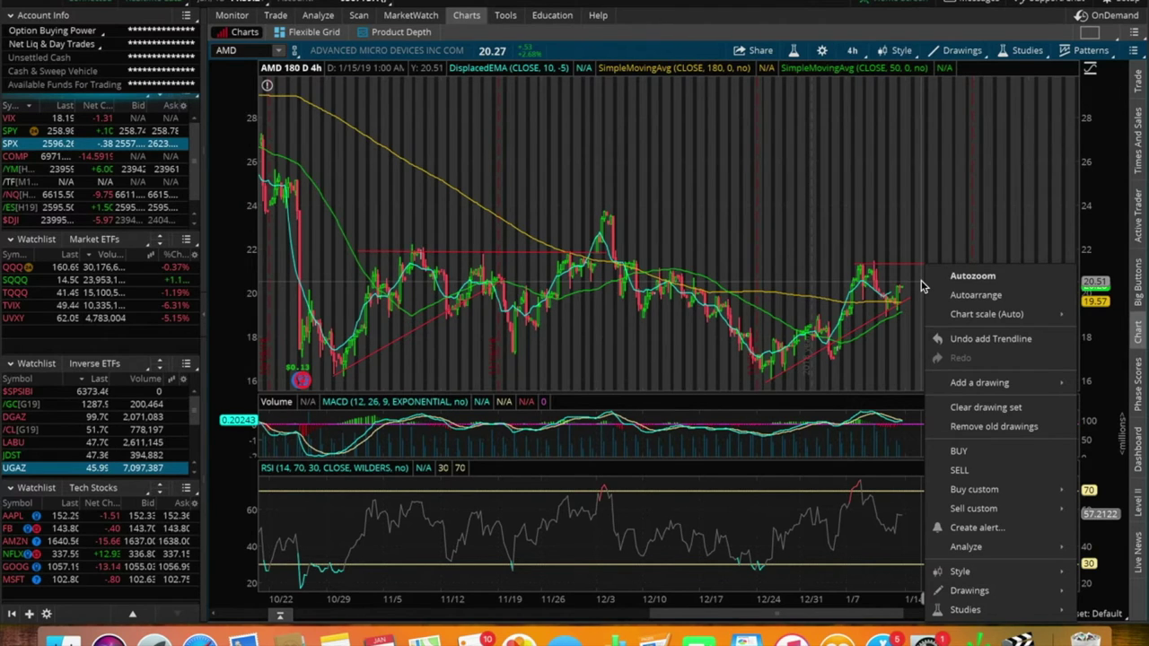
{"action": "left_click", "coordinate": [967, 533]}
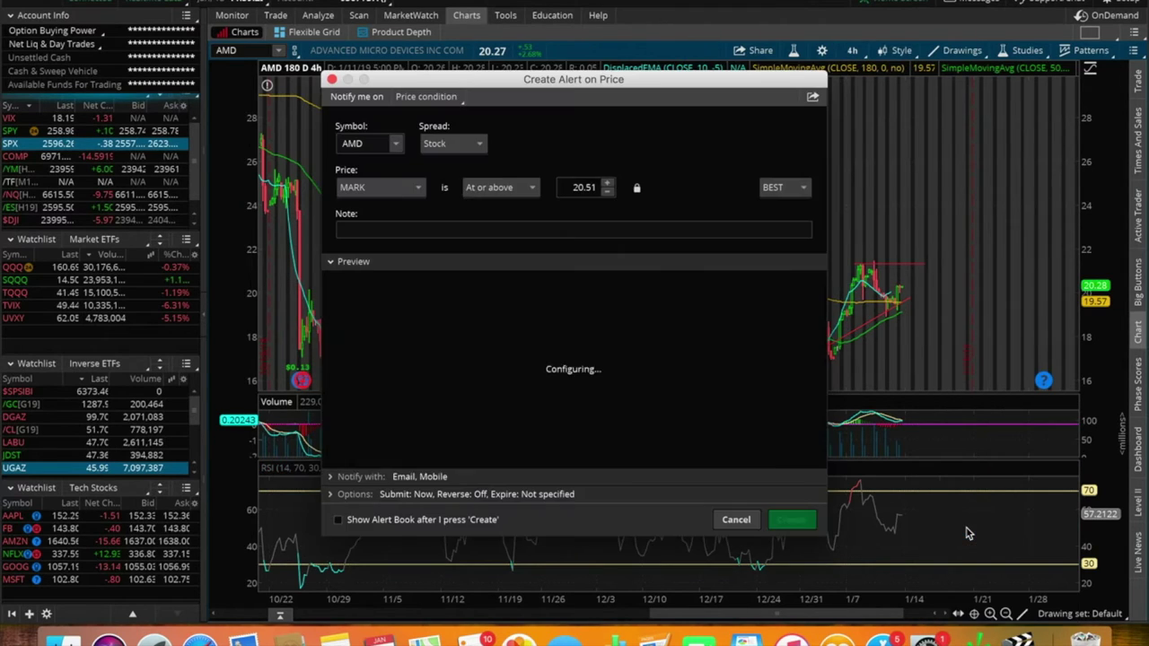
Step: Create the AMD alert for MARK at or above 20.51
{"action": "left_click", "coordinate": [372, 186]}
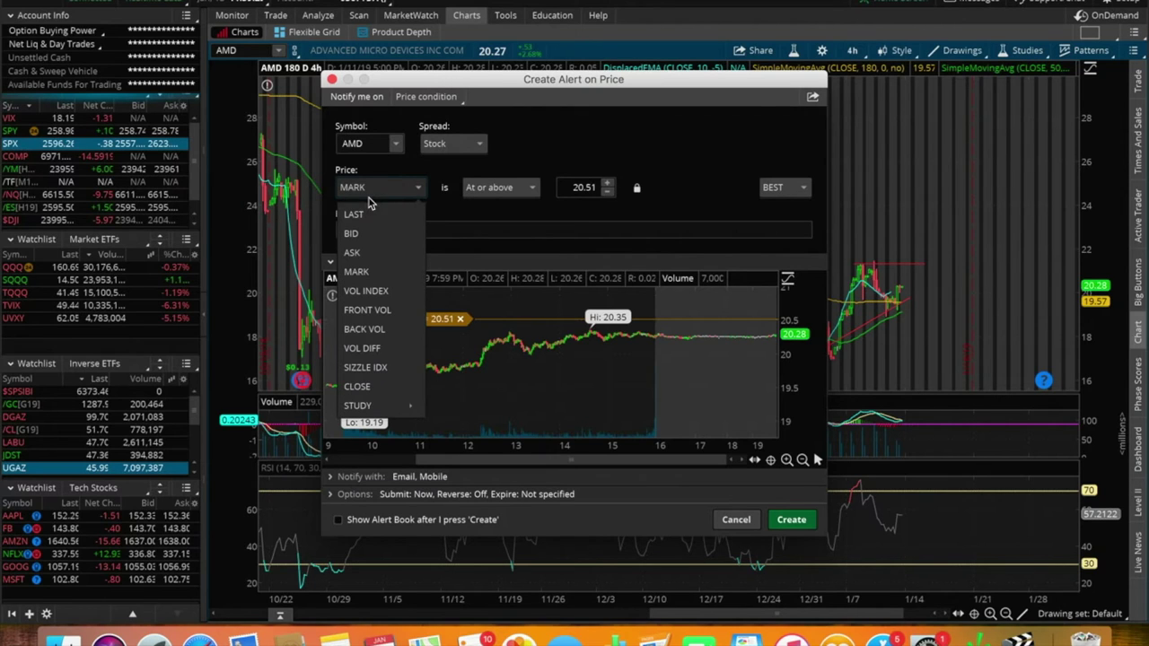
{"action": "left_click", "coordinate": [357, 272]}
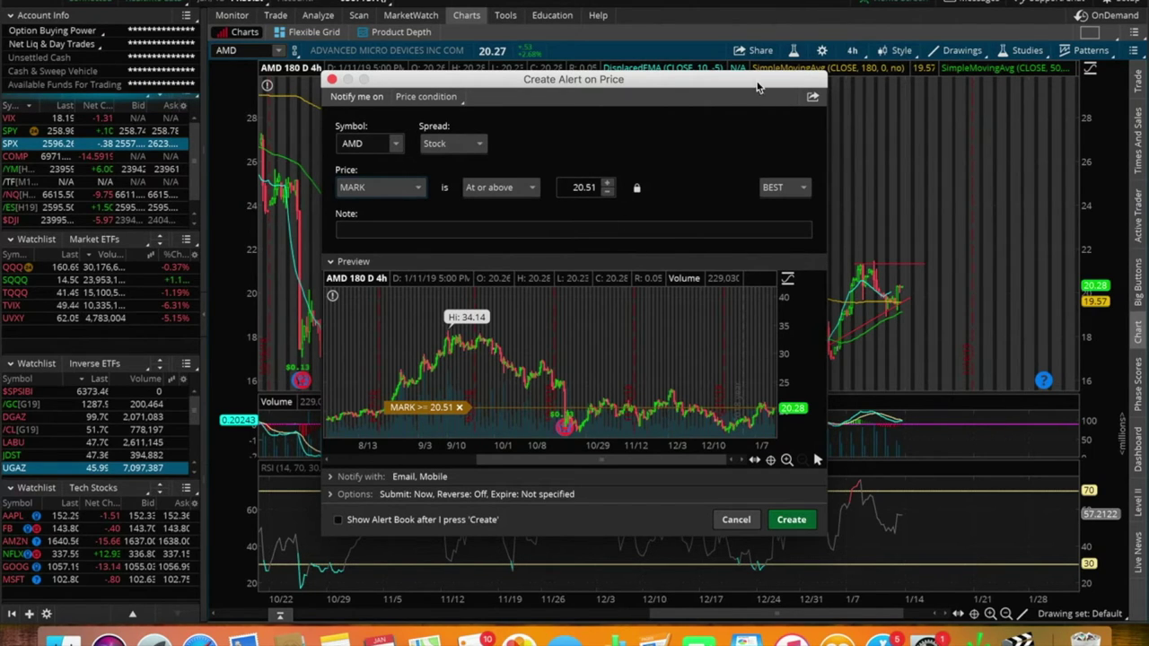
{"action": "left_click", "coordinate": [495, 188]}
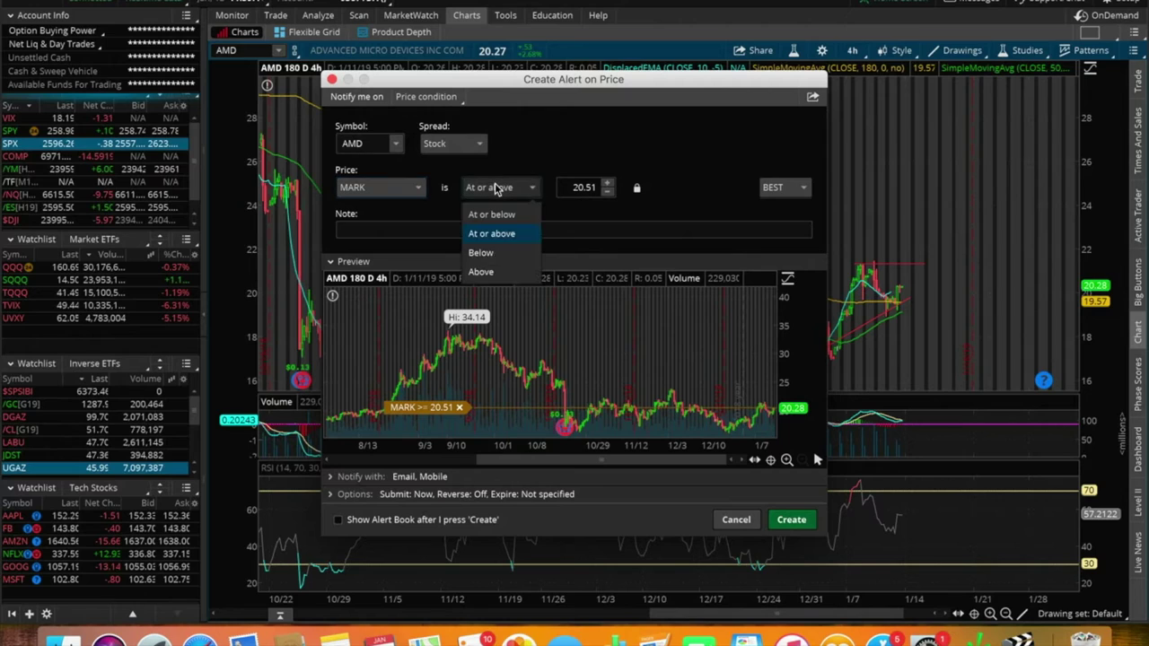
{"action": "left_click", "coordinate": [500, 234]}
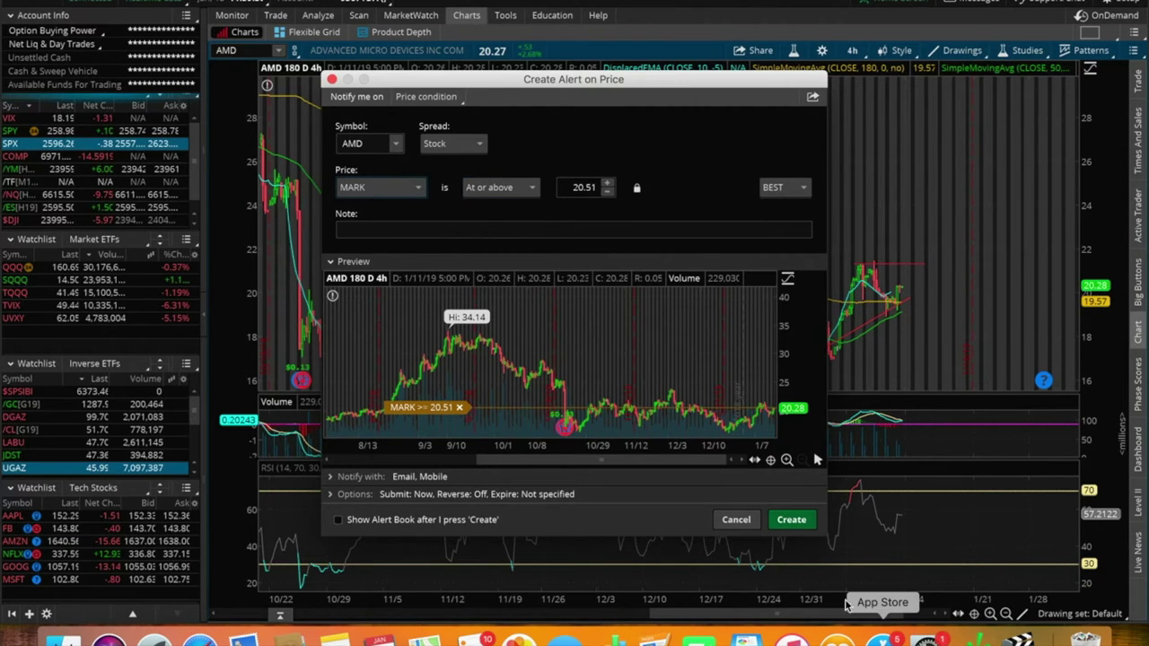
{"action": "left_click", "coordinate": [790, 519]}
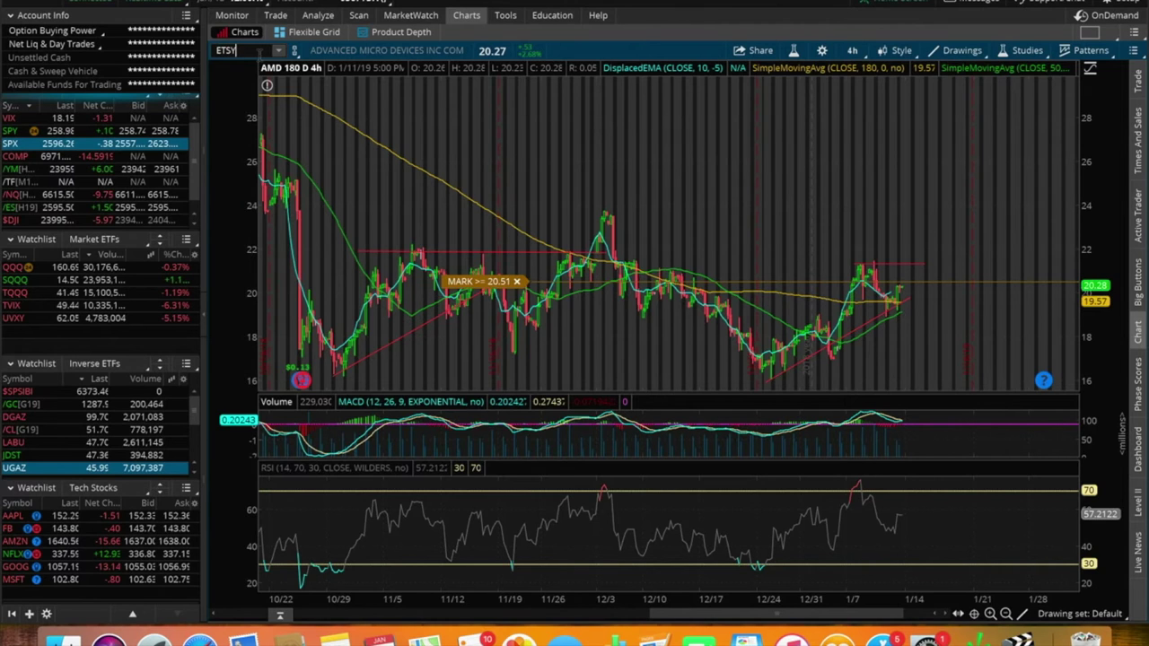
{"action": "key", "text": "Return"}
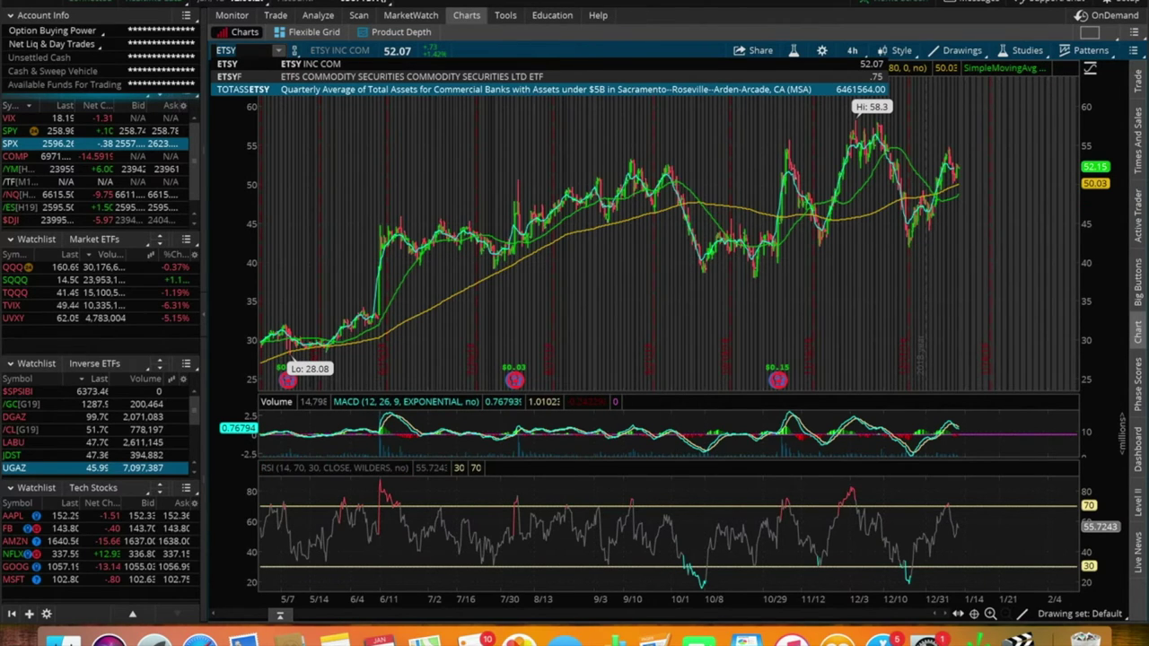
Step: Load ETSY and measure the size of its recent dip and rebound
{"action": "key", "text": "Escape"}
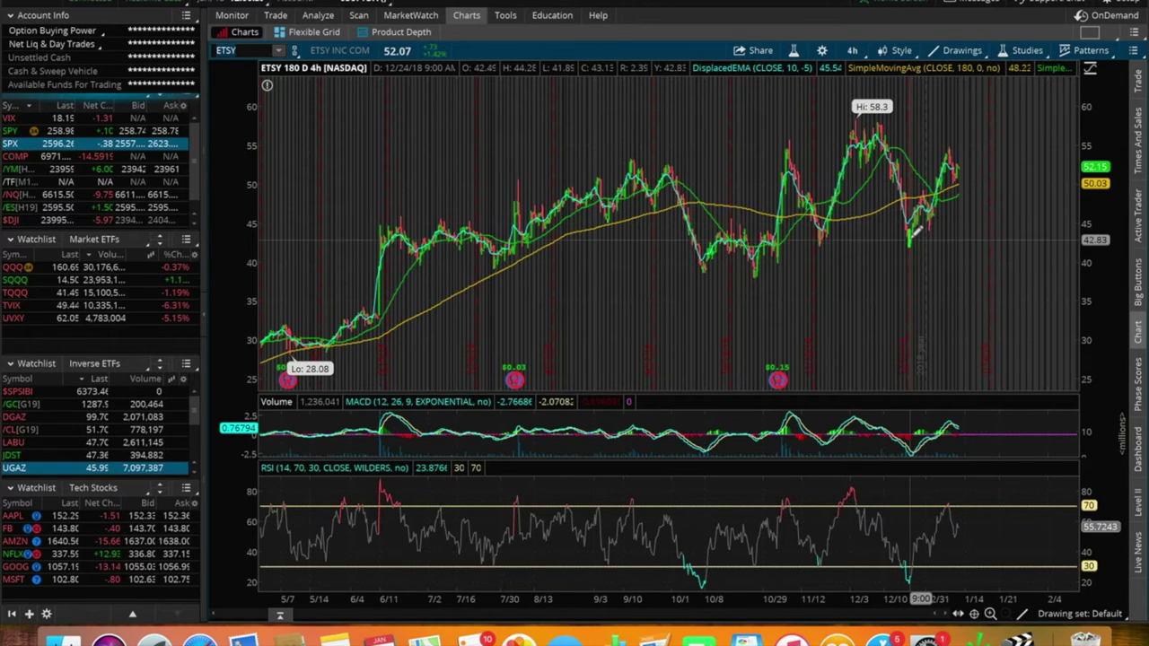
{"action": "mouse_move", "coordinate": [911, 235]}
{"action": "left_mouse_down"}
{"action": "mouse_move", "coordinate": [849, 82]}
{"action": "mouse_move", "coordinate": [890, 122]}
{"action": "mouse_move", "coordinate": [917, 231]}
{"action": "left_mouse_up"}
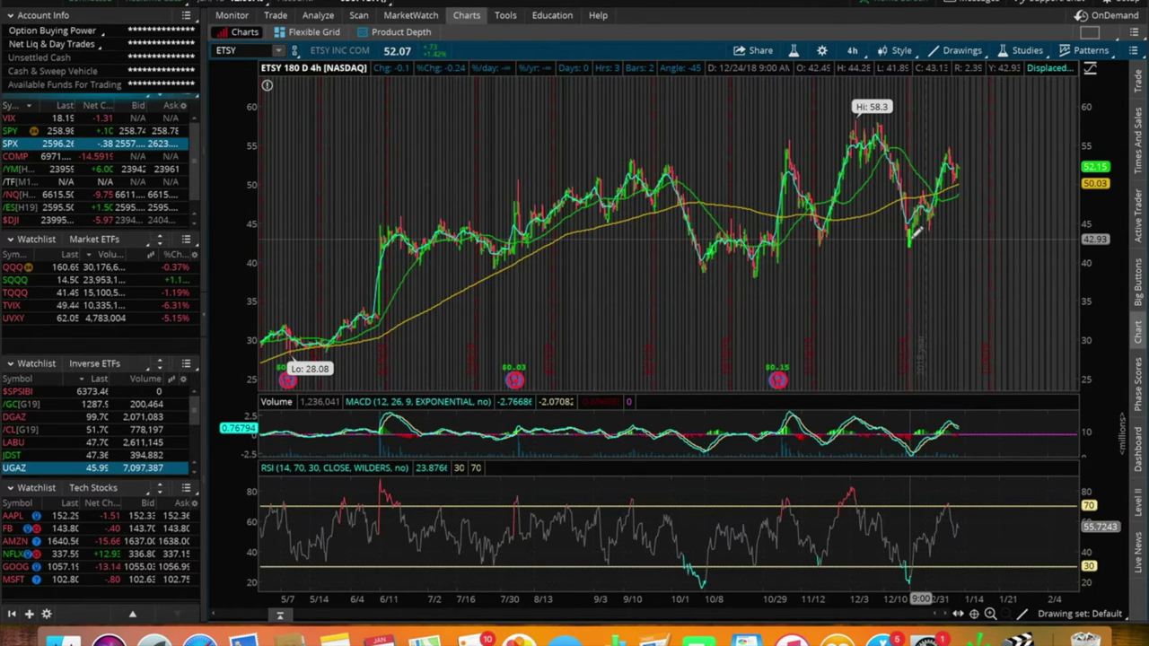
{"action": "left_click_drag", "start_coordinate": [917, 232], "coordinate": [924, 211]}
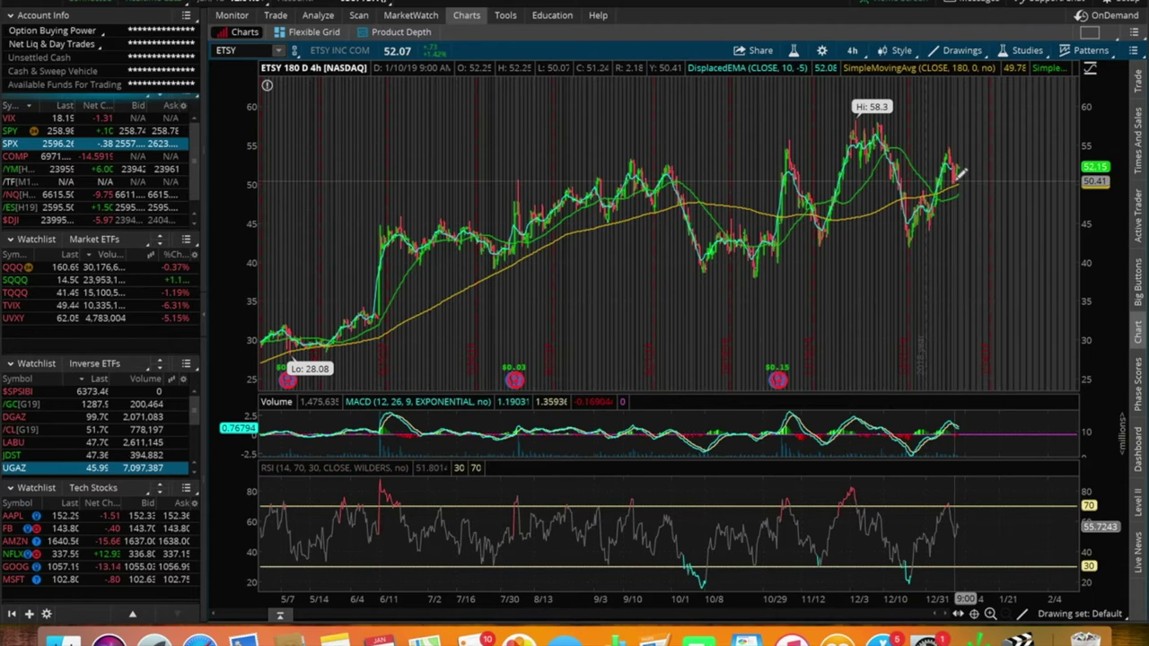
Step: Measure ETSY's recent drop and rise, then zoom into the last few weeks
{"action": "left_click_drag", "start_coordinate": [961, 174], "coordinate": [964, 151]}
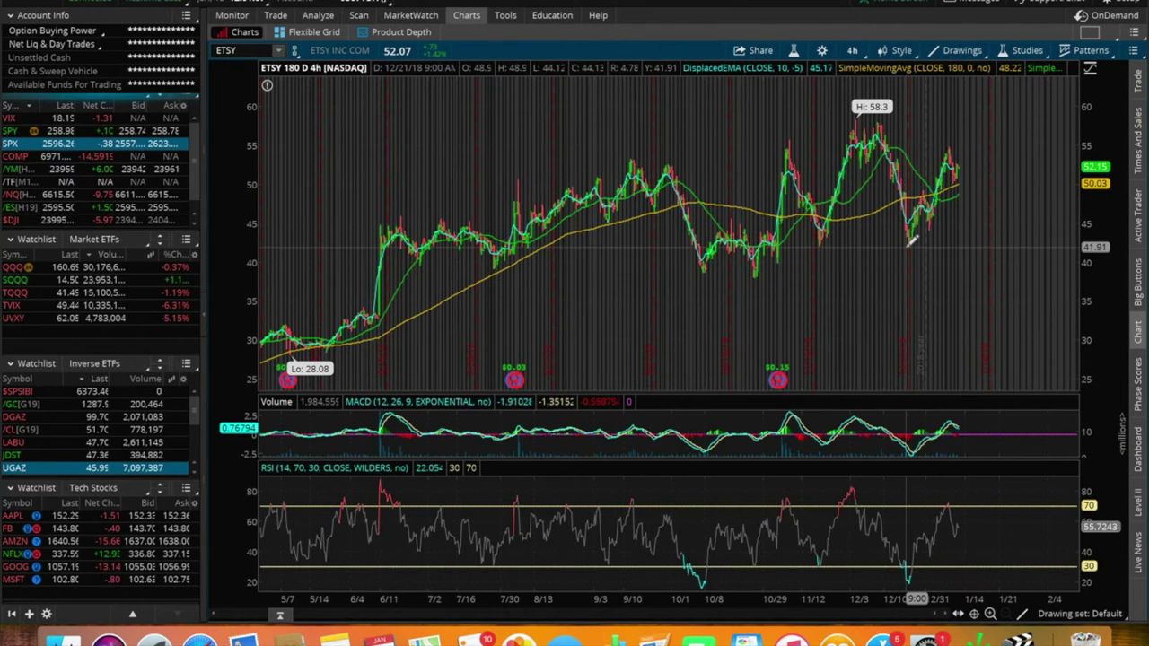
{"action": "left_click_drag", "start_coordinate": [910, 240], "coordinate": [978, 157]}
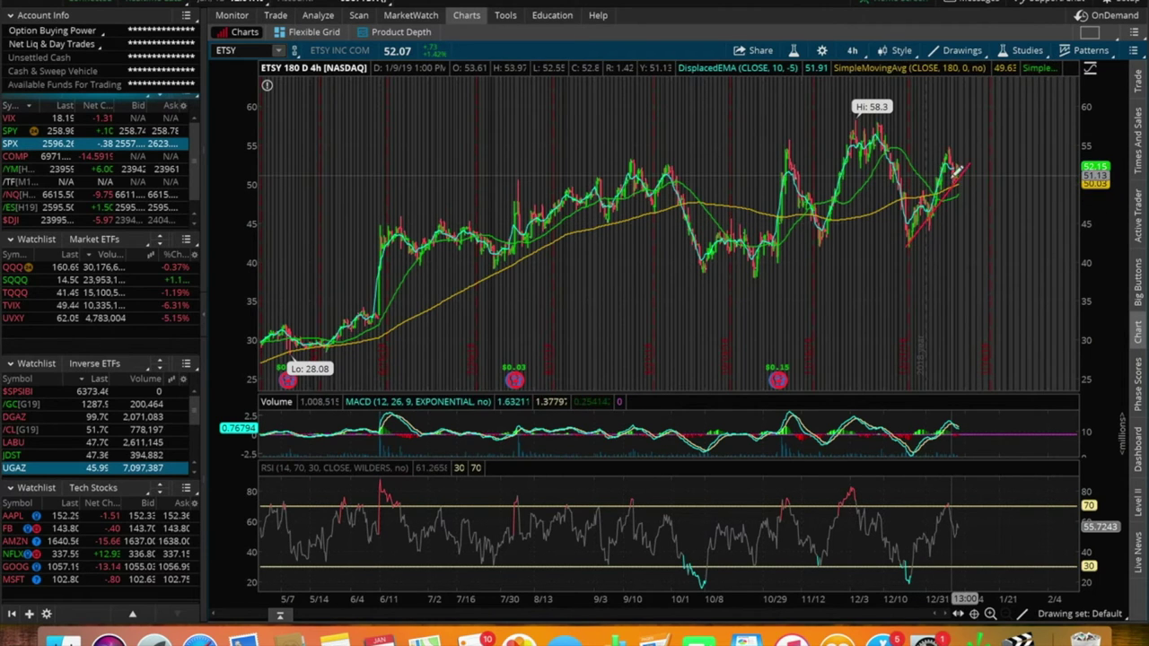
{"action": "left_click_drag", "start_coordinate": [1019, 170], "coordinate": [857, 180]}
{"action": "left_click_drag", "start_coordinate": [987, 224], "coordinate": [615, 231]}
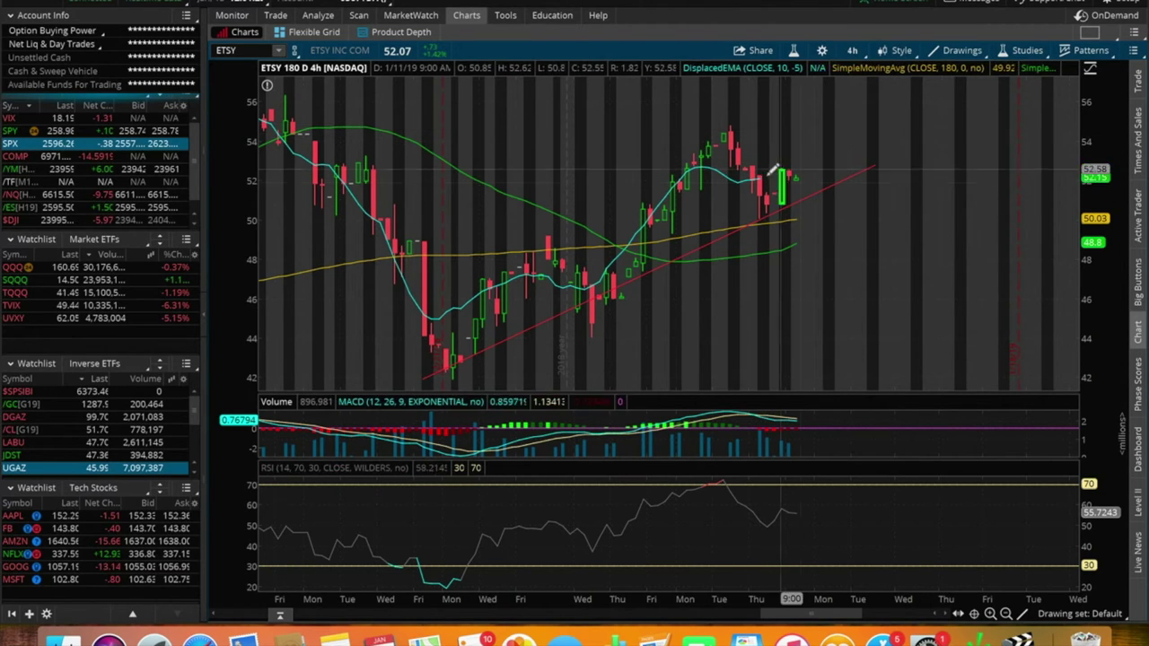
{"action": "right_click", "coordinate": [833, 166]}
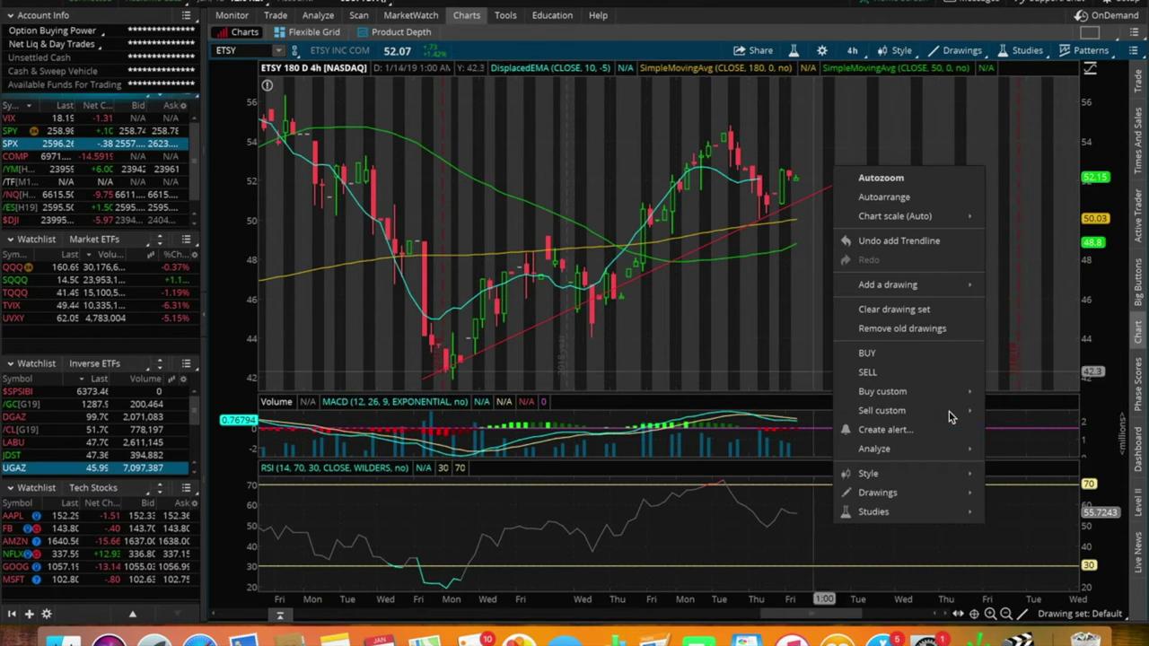
Step: Create an ETSY price alert that triggers when the mark is at or above 53.00
{"action": "left_click", "coordinate": [906, 423]}
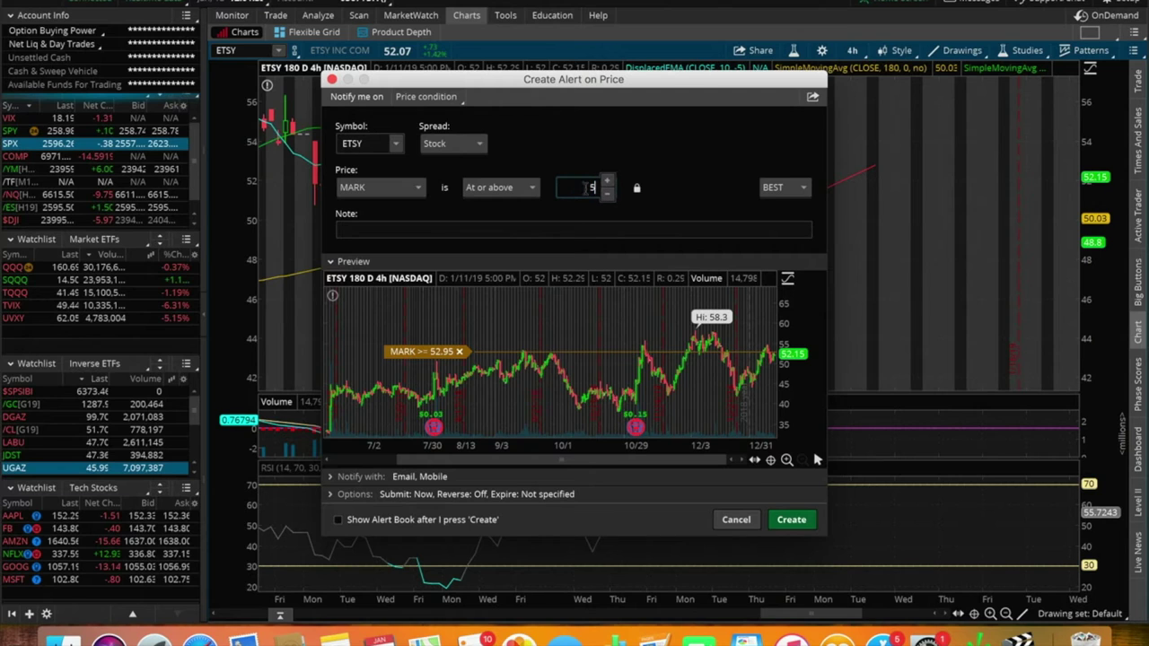
{"action": "left_click", "coordinate": [790, 519]}
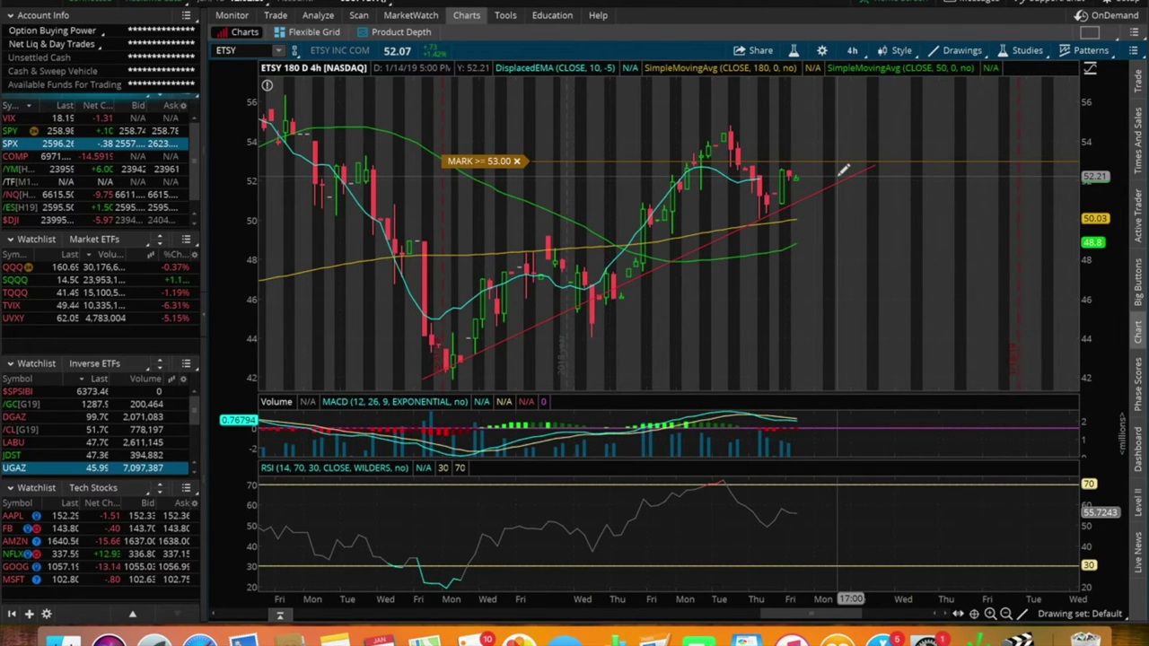
Step: Reset the ETSY chart to the 180 D : 4h time frame, then move up the watchlist to JDST
{"action": "left_click", "coordinate": [849, 51]}
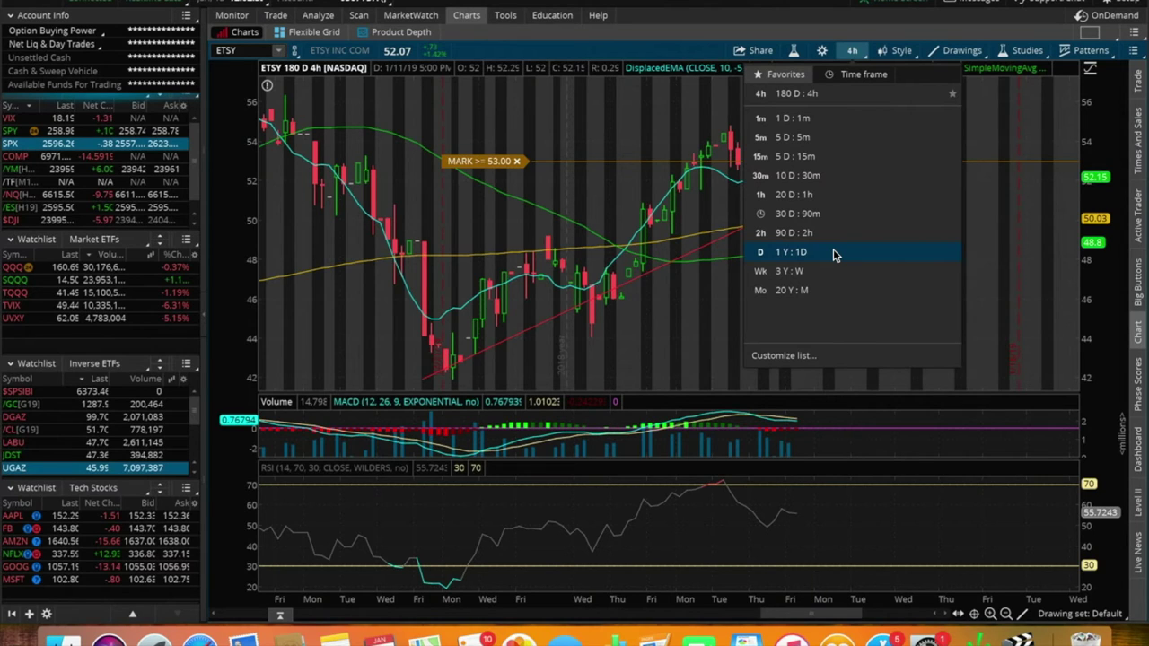
{"action": "left_click", "coordinate": [857, 54]}
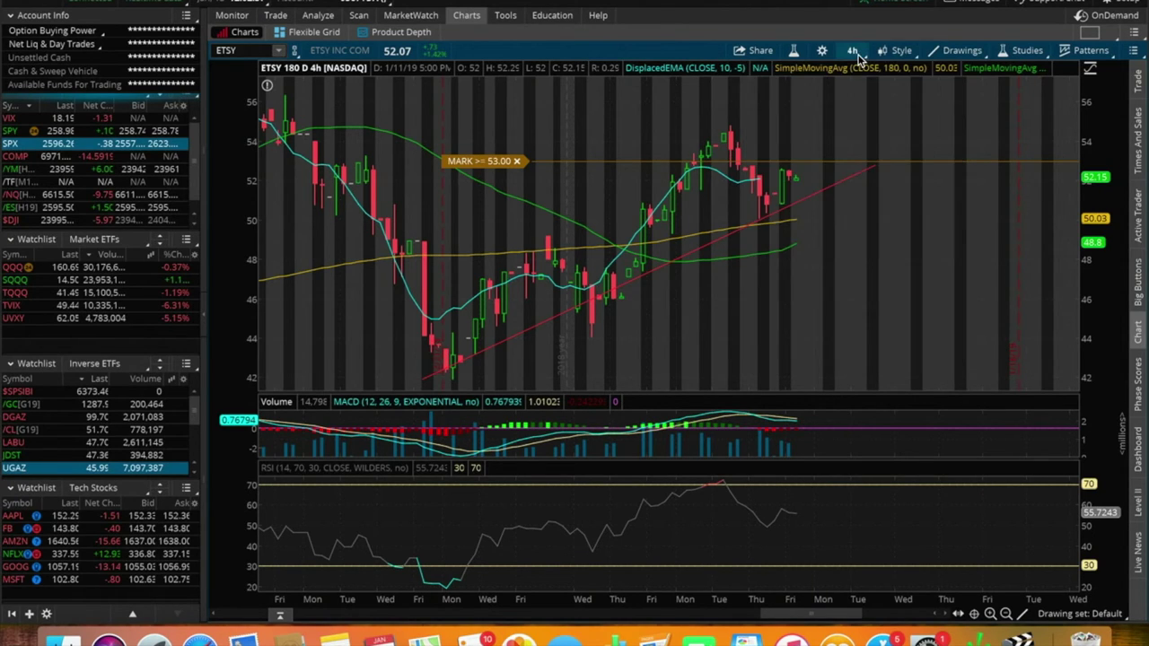
{"action": "left_click", "coordinate": [854, 52]}
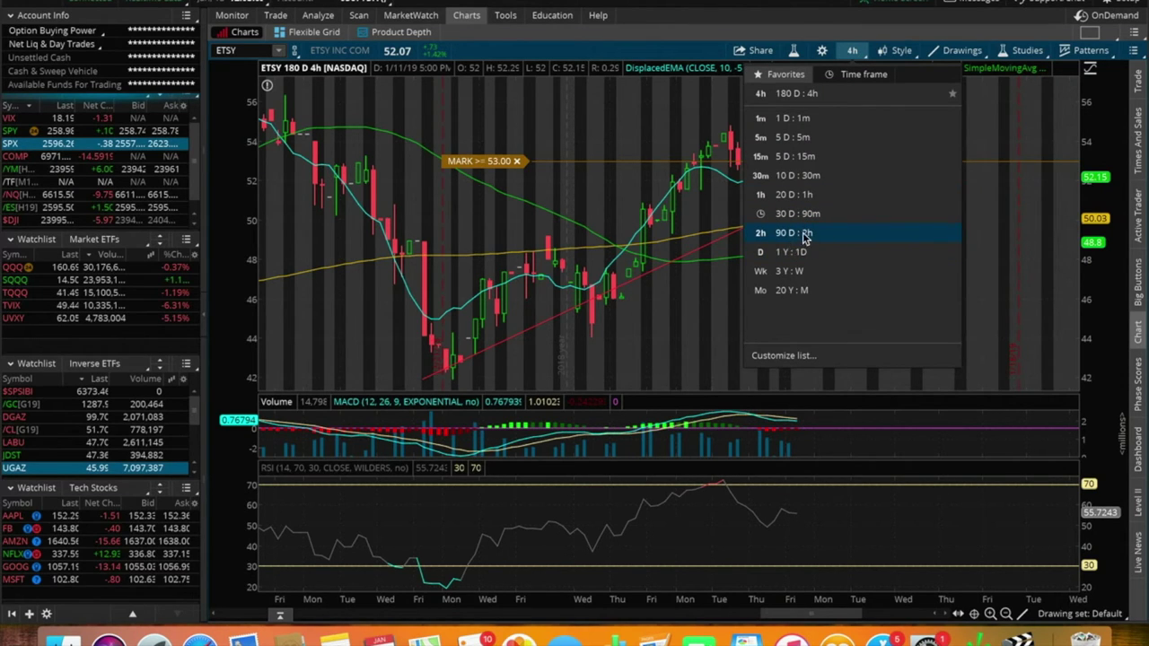
{"action": "left_click", "coordinate": [842, 95]}
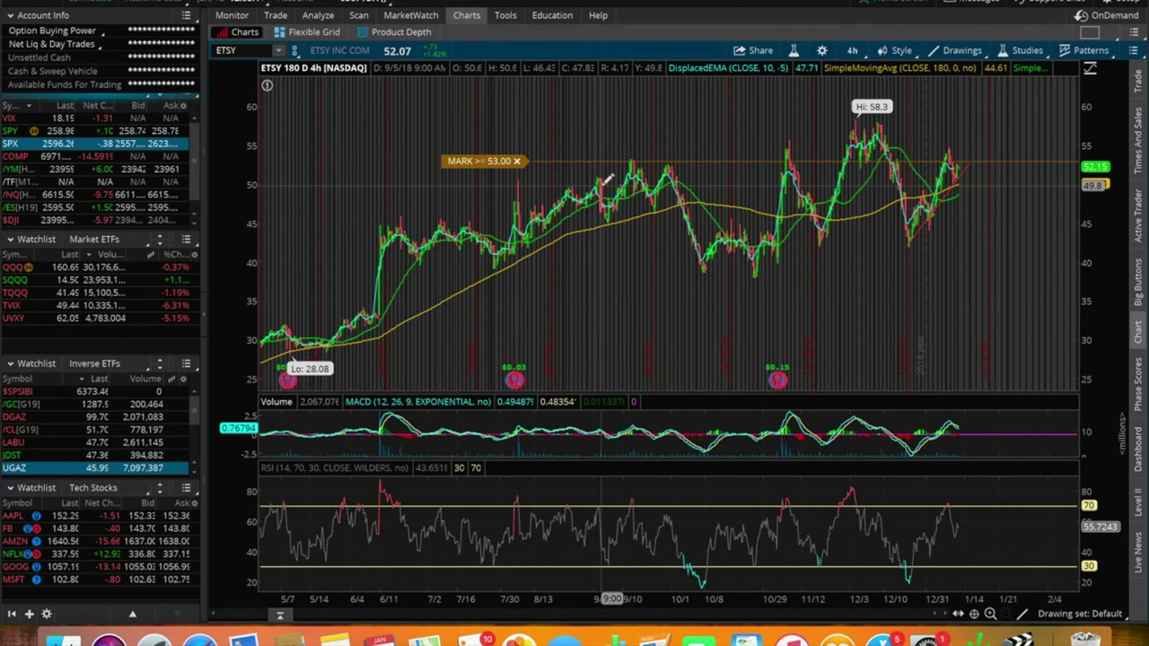
{"action": "key", "text": "Up"}
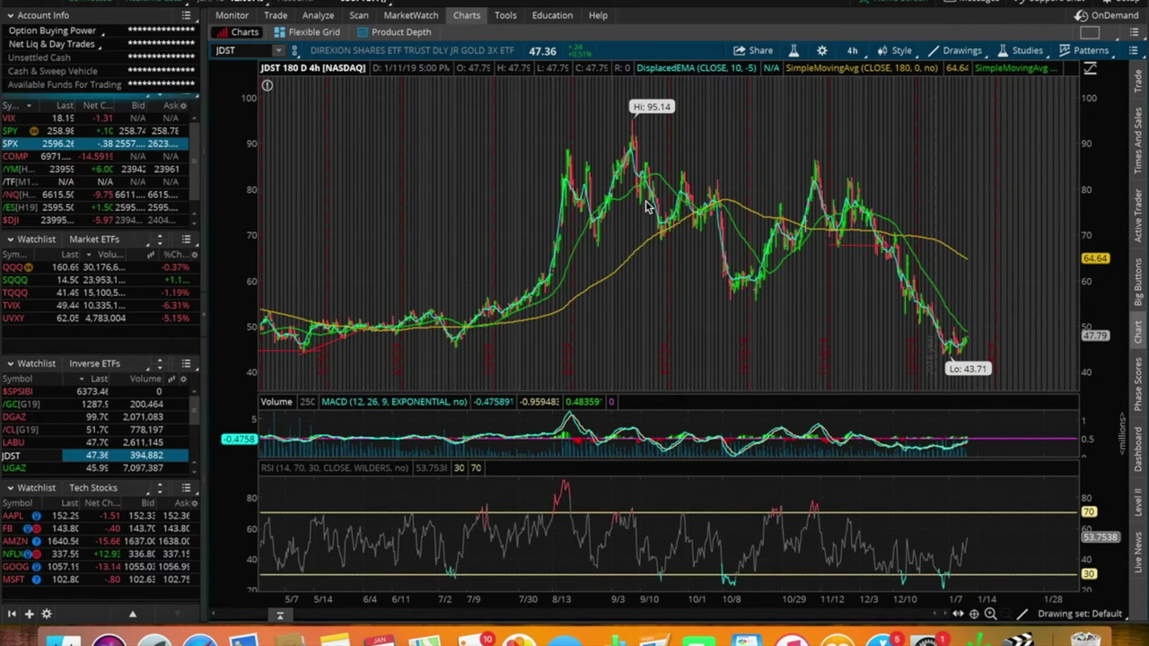
Step: Switch the chart to gold futures /GC and scroll down the watchlist
{"action": "left_click", "coordinate": [27, 404]}
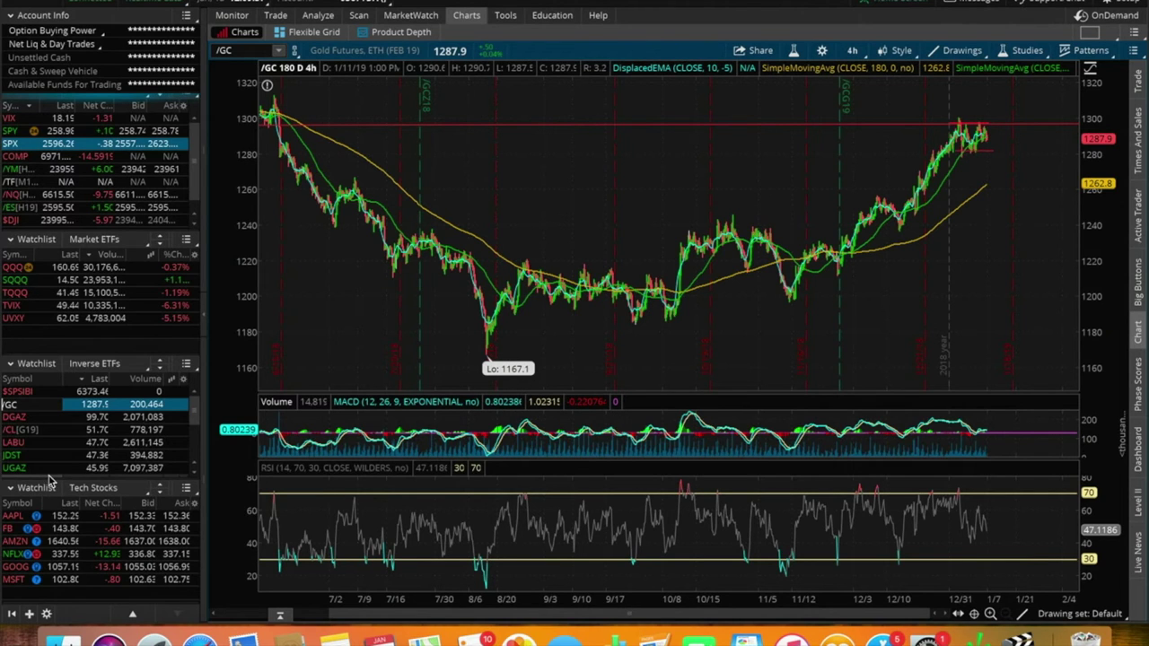
{"action": "scroll", "coordinate": [39, 464], "scroll_direction": "down", "scroll_amount": 5}
Step: Chart JNUG, zoom into gold's recent highs near 1300, and bring up the time-frame list
{"action": "left_click", "coordinate": [14, 444]}
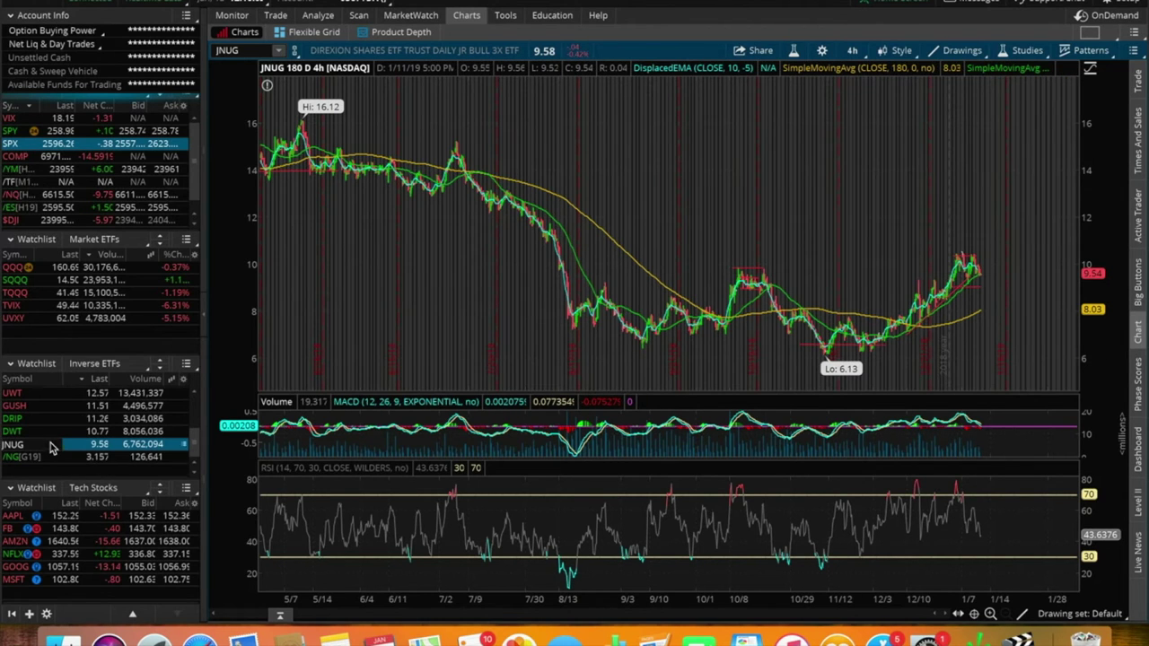
{"action": "scroll", "coordinate": [51, 445], "scroll_direction": "up", "scroll_amount": 5}
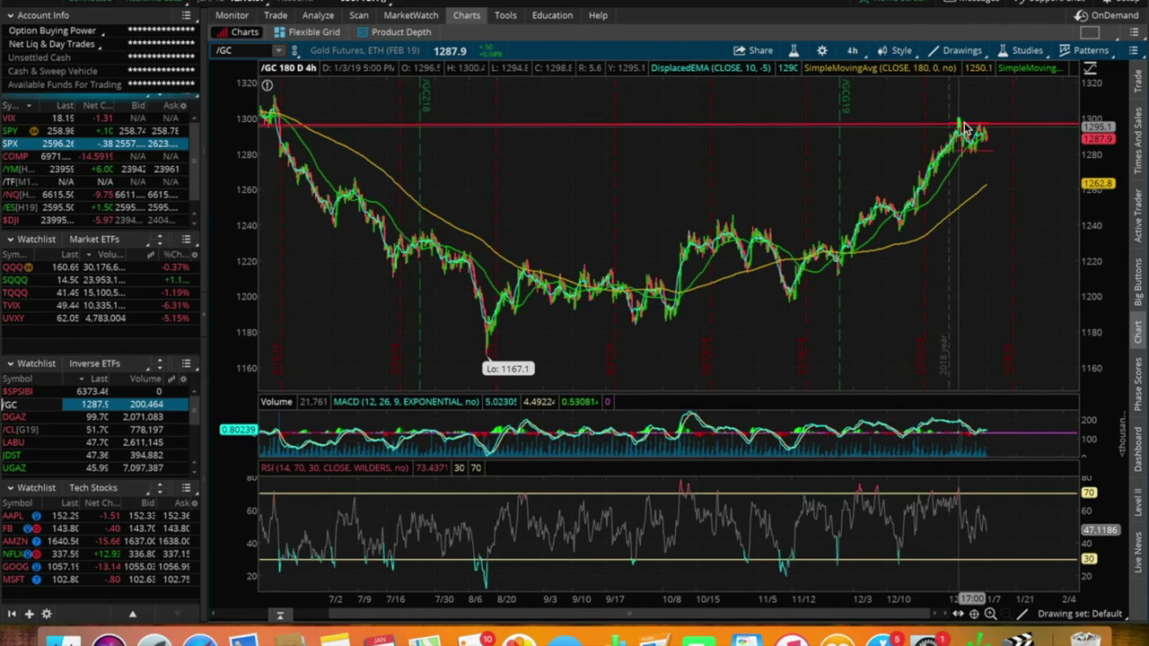
{"action": "scroll", "coordinate": [964, 130], "scroll_direction": "up", "scroll_amount": 5}
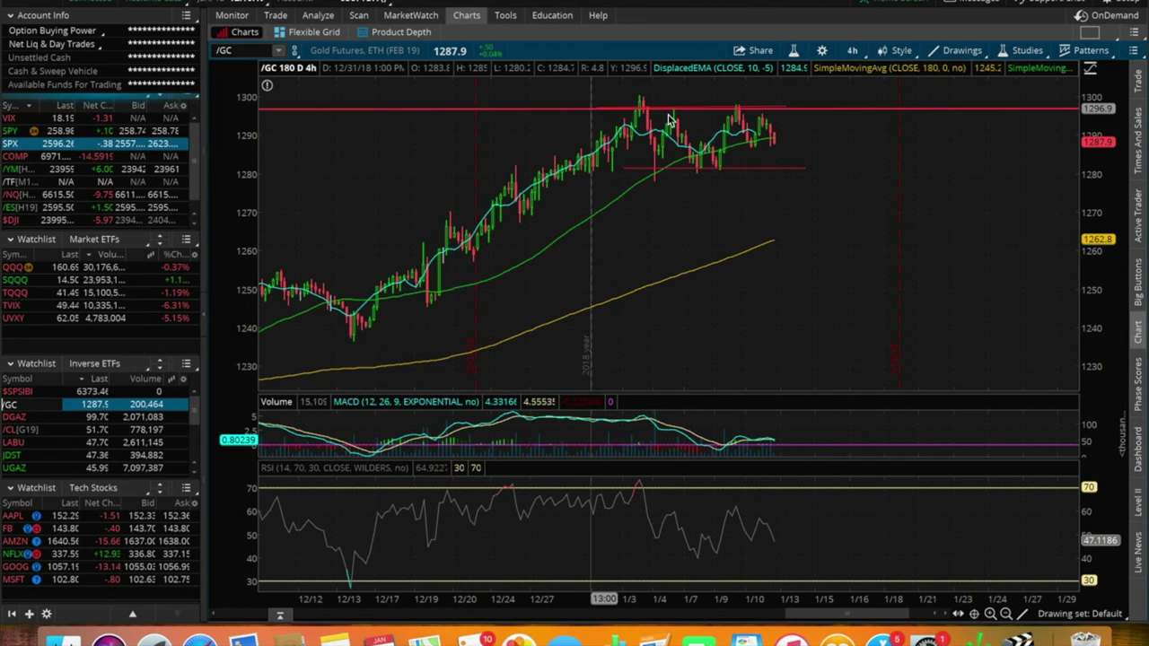
{"action": "left_click_drag", "start_coordinate": [813, 157], "coordinate": [808, 206]}
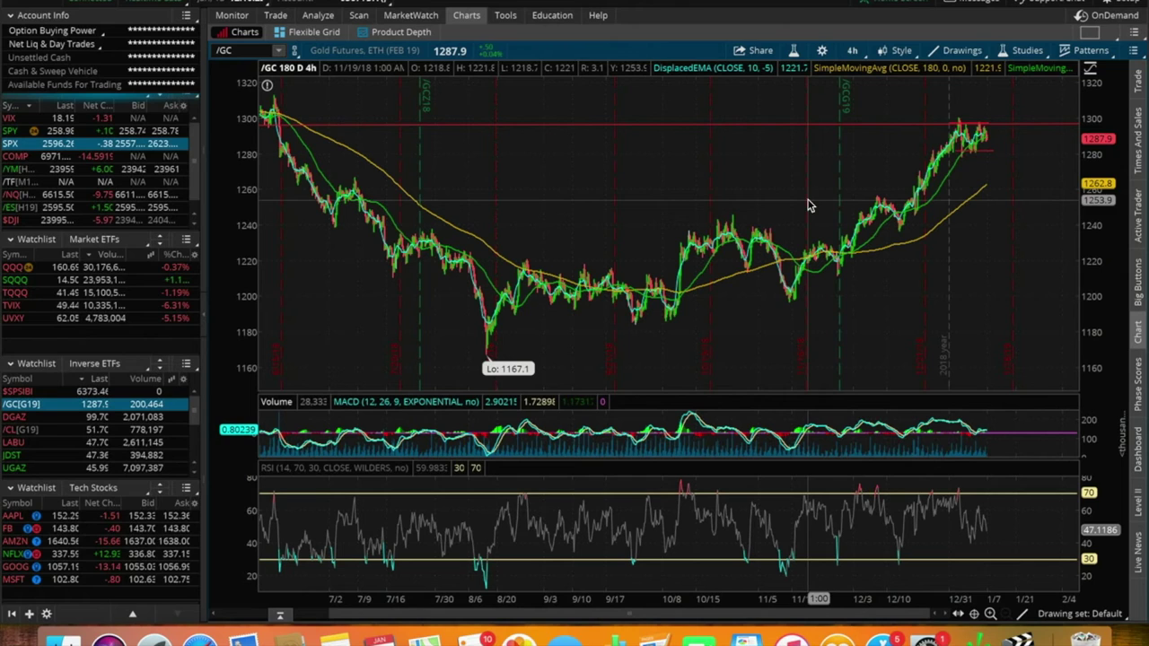
{"action": "left_click", "coordinate": [853, 51]}
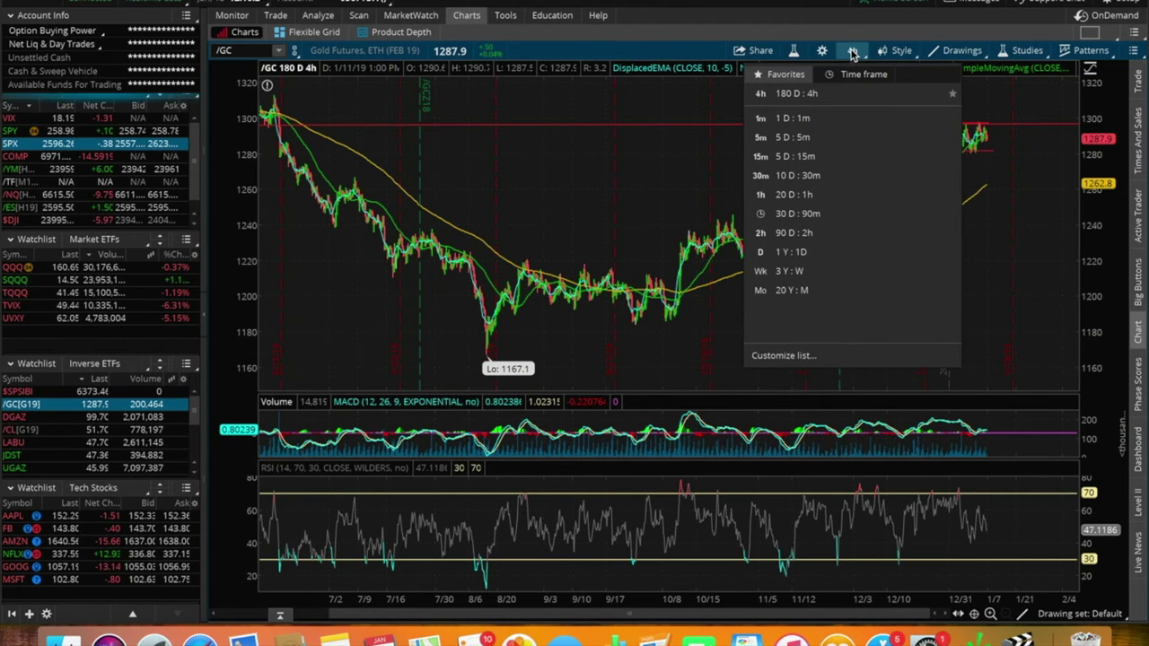
{"action": "left_click", "coordinate": [810, 254]}
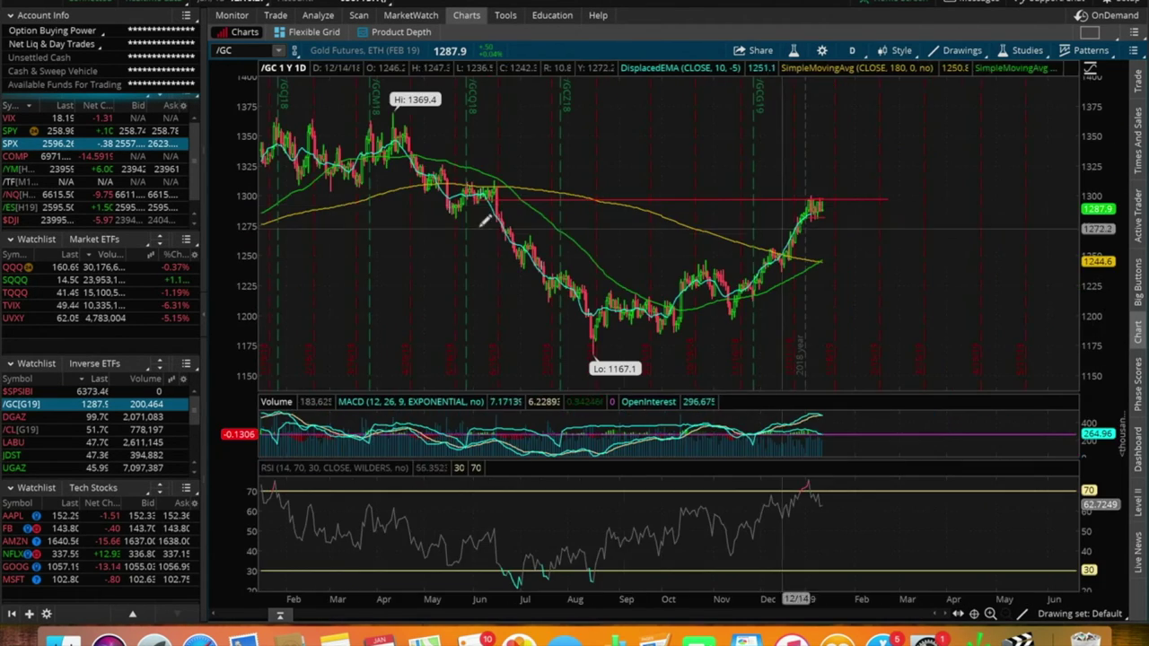
{"action": "left_click_drag", "start_coordinate": [551, 198], "coordinate": [736, 194]}
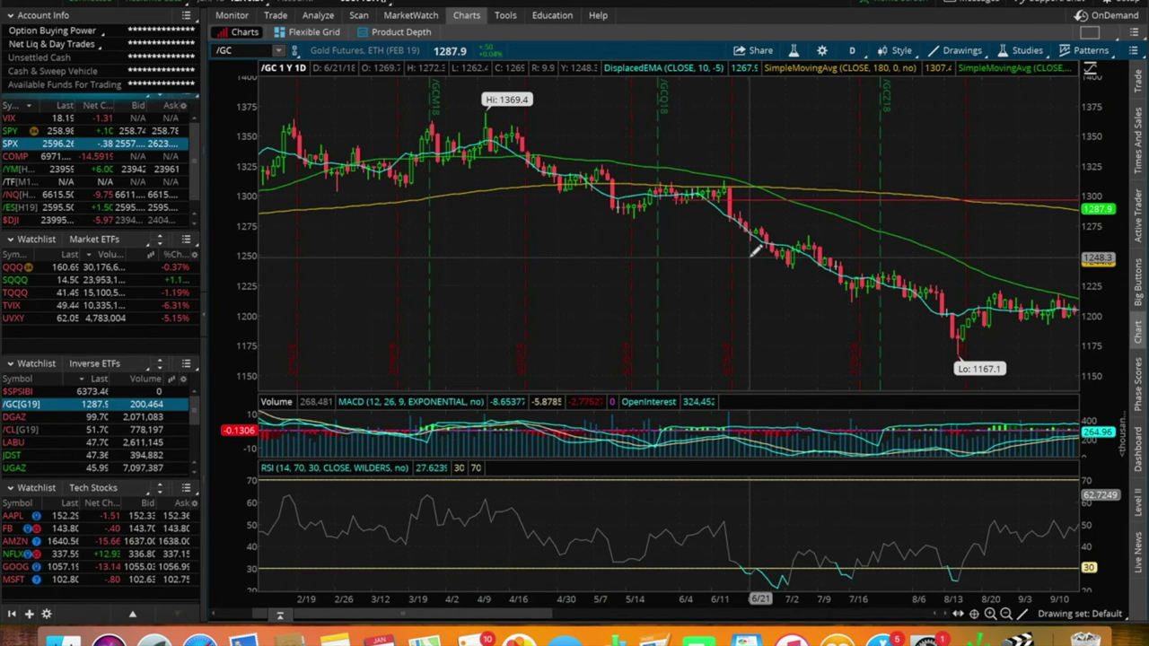
{"action": "scroll", "coordinate": [754, 251], "scroll_direction": "down", "scroll_amount": 3}
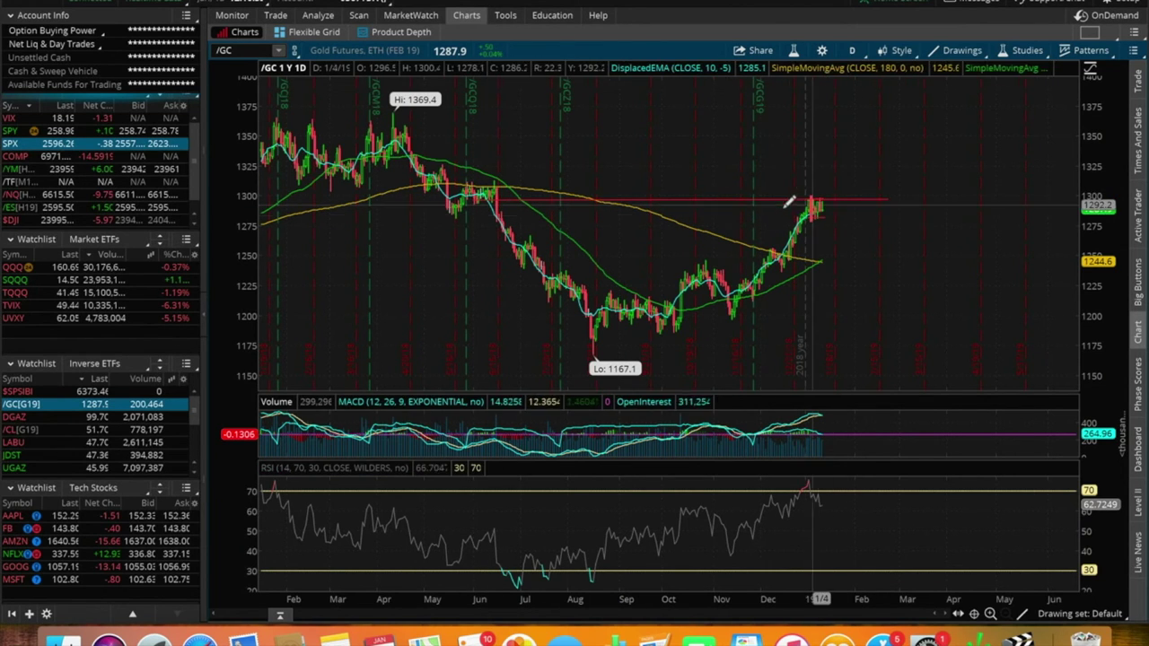
{"action": "left_click", "coordinate": [855, 50]}
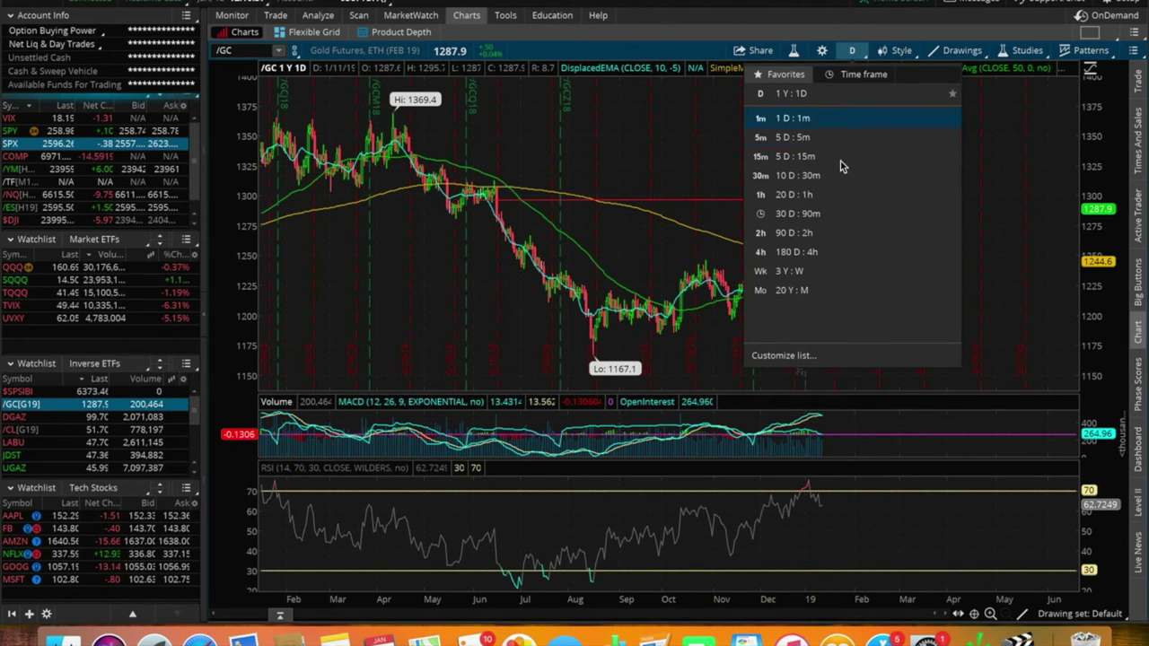
{"action": "left_click", "coordinate": [801, 251]}
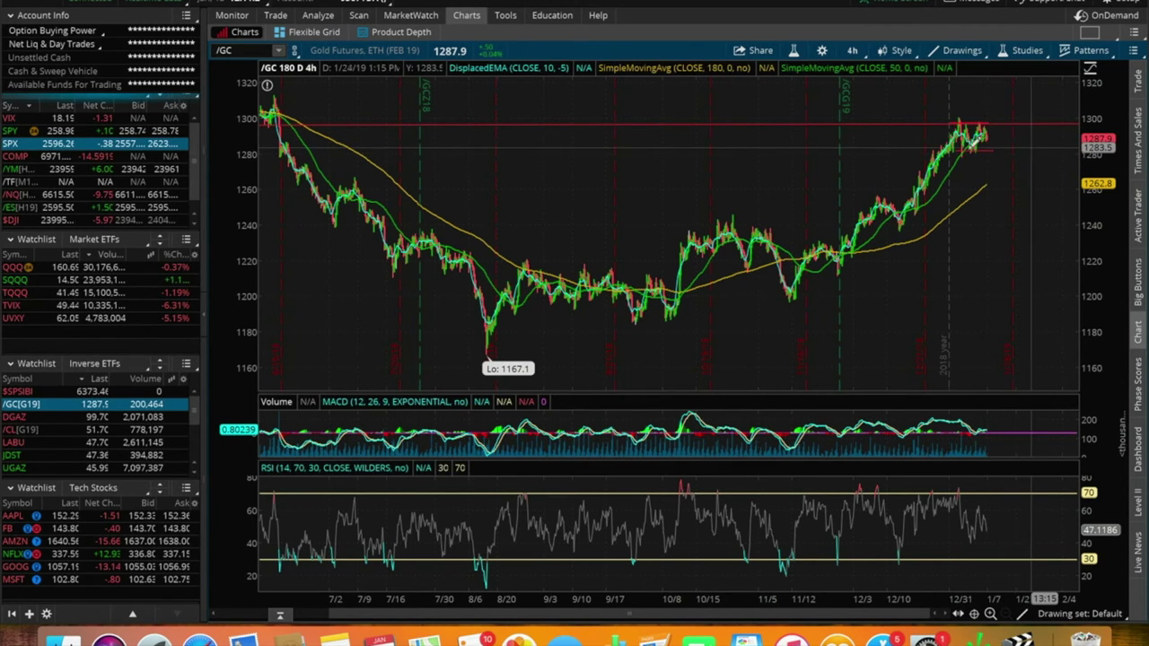
Step: Zoom into the /GC chart, then step down the watchlist to chart JDST
{"action": "scroll", "coordinate": [987, 131], "scroll_direction": "up", "scroll_amount": 3}
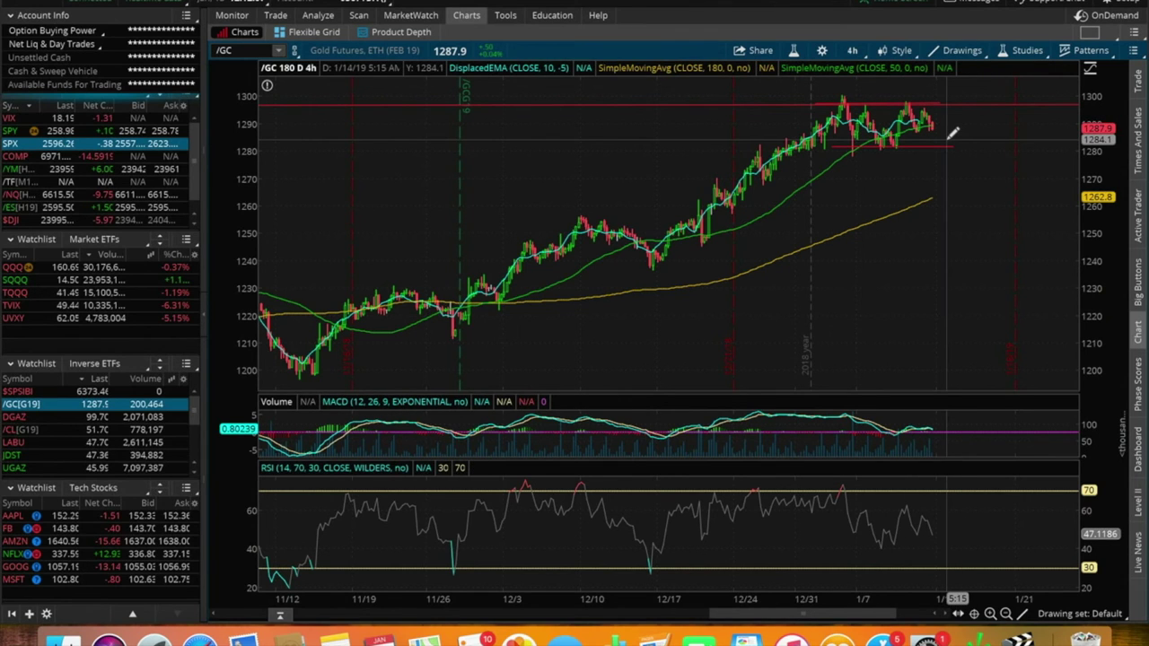
{"action": "key", "text": "Down"}
{"action": "key", "text": "Down"}
{"action": "key", "text": "Down"}
{"action": "key", "text": "Down"}
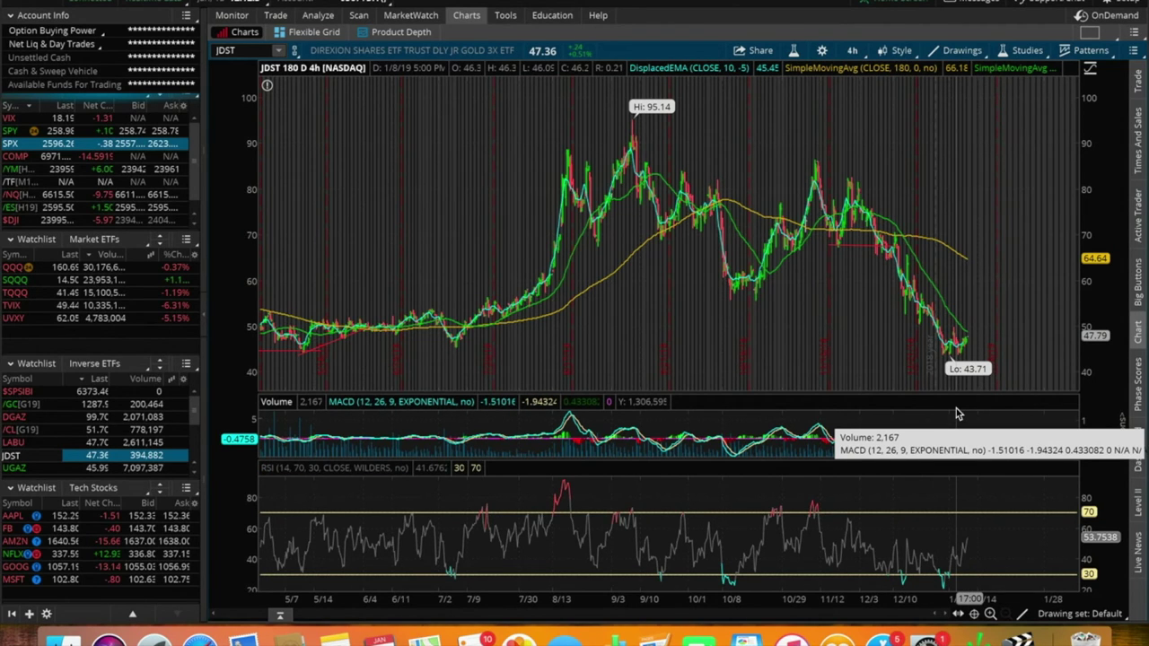
Step: Load the /GC gold futures chart from the Inverse ETFs watchlist
{"action": "left_click", "coordinate": [10, 405]}
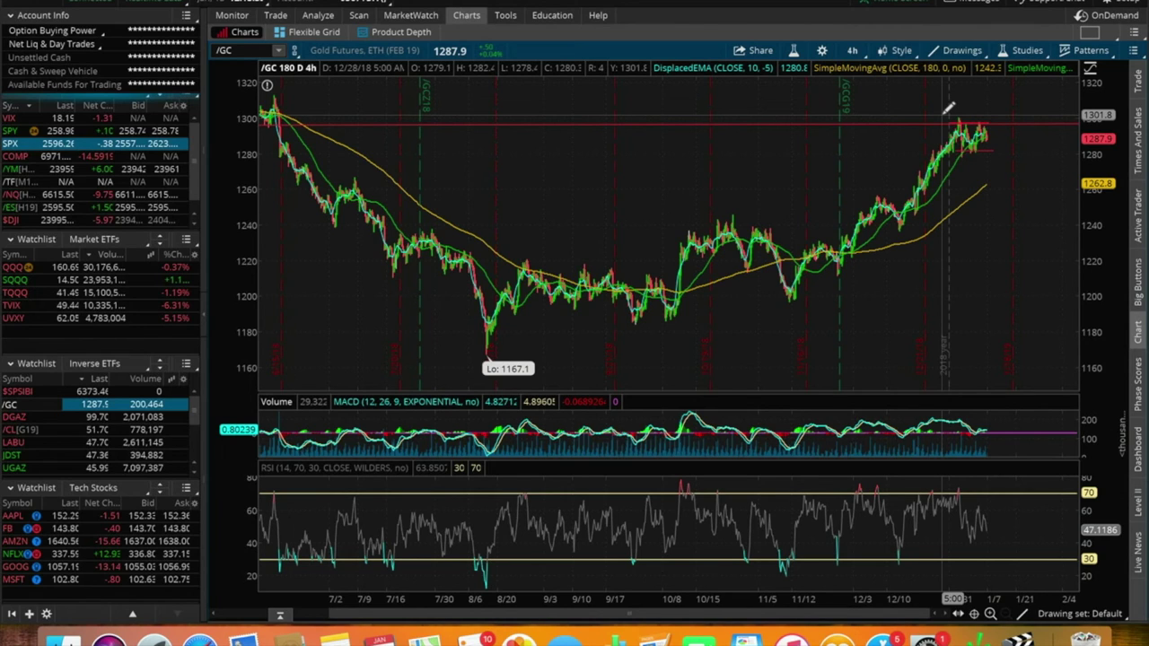
Step: Check the time-frame list, then chart /CL crude oil futures from the scrolled watchlist
{"action": "left_click", "coordinate": [851, 50]}
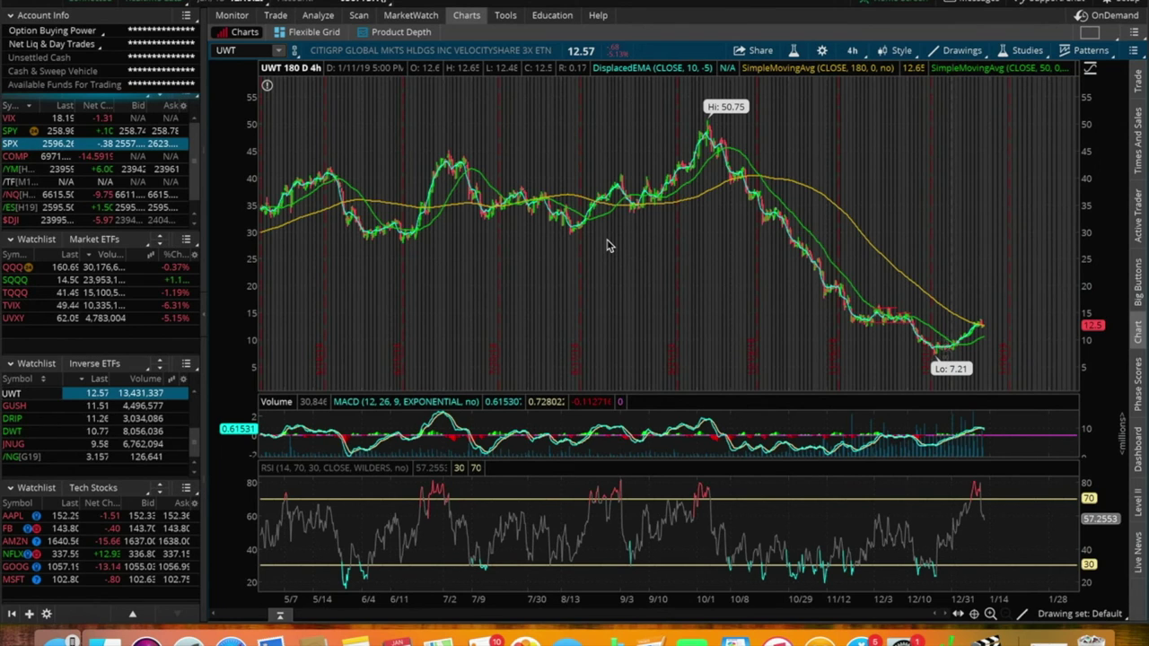
{"action": "scroll", "coordinate": [7, 435], "scroll_direction": "down", "scroll_amount": 5}
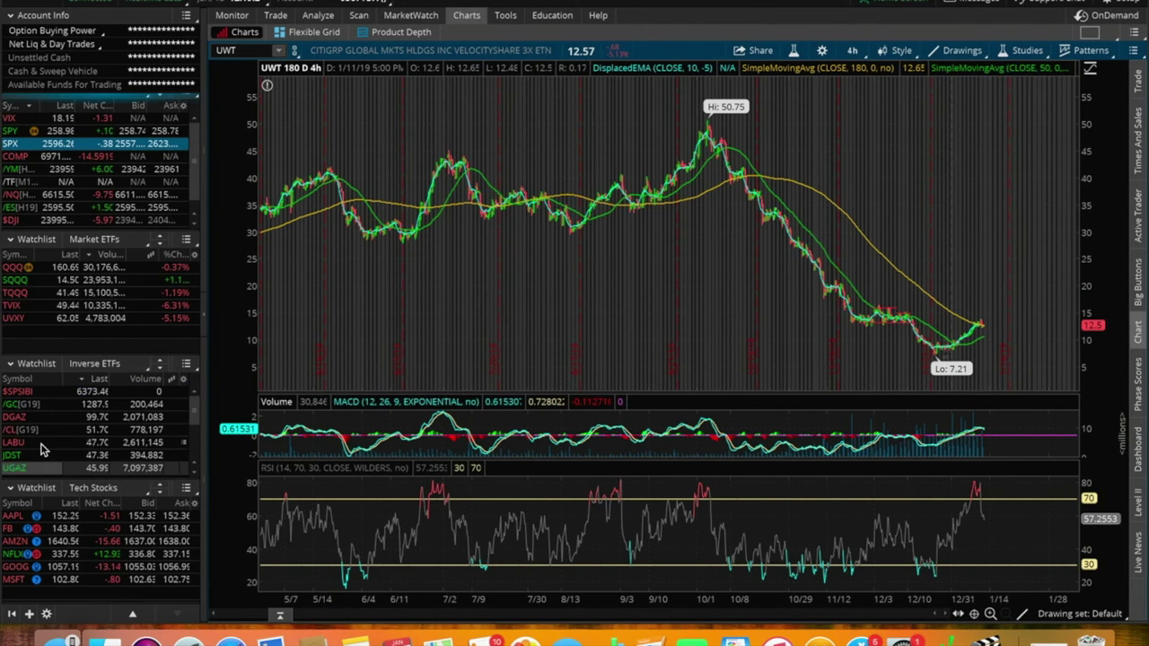
{"action": "left_click", "coordinate": [7, 432]}
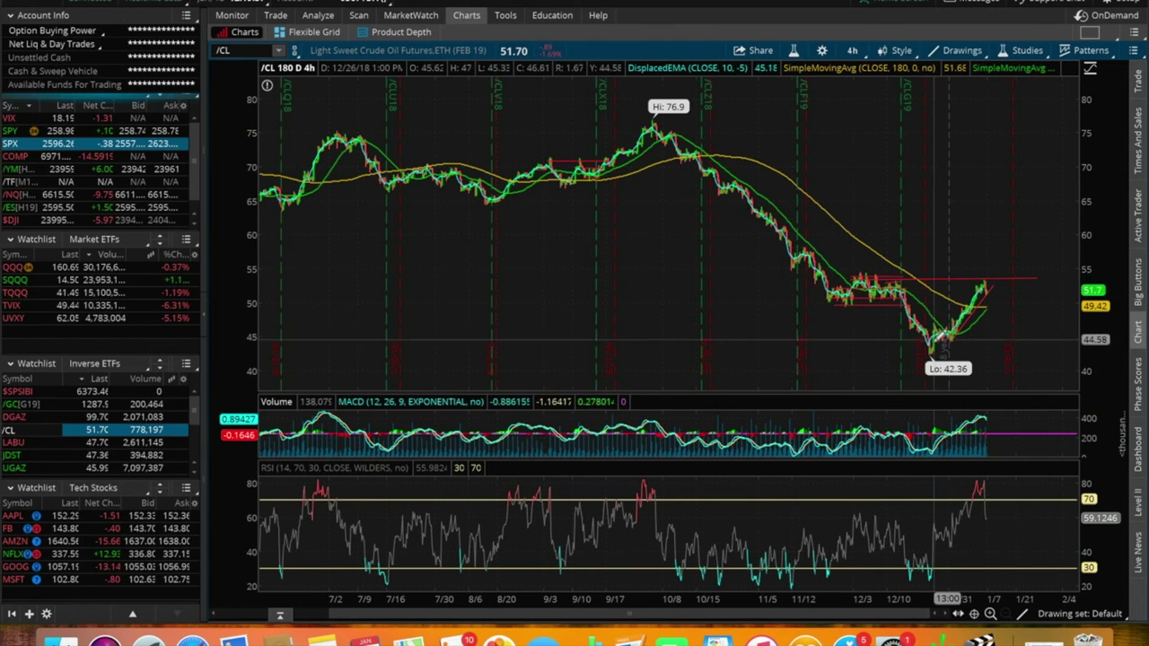
Step: Measure the move from the recent /CL low and zoom into late November through January
{"action": "mouse_move", "coordinate": [933, 347]}
{"action": "left_mouse_down"}
{"action": "mouse_move", "coordinate": [831, 83]}
{"action": "mouse_move", "coordinate": [815, 113]}
{"action": "mouse_move", "coordinate": [935, 355]}
{"action": "mouse_move", "coordinate": [943, 342]}
{"action": "left_mouse_up"}
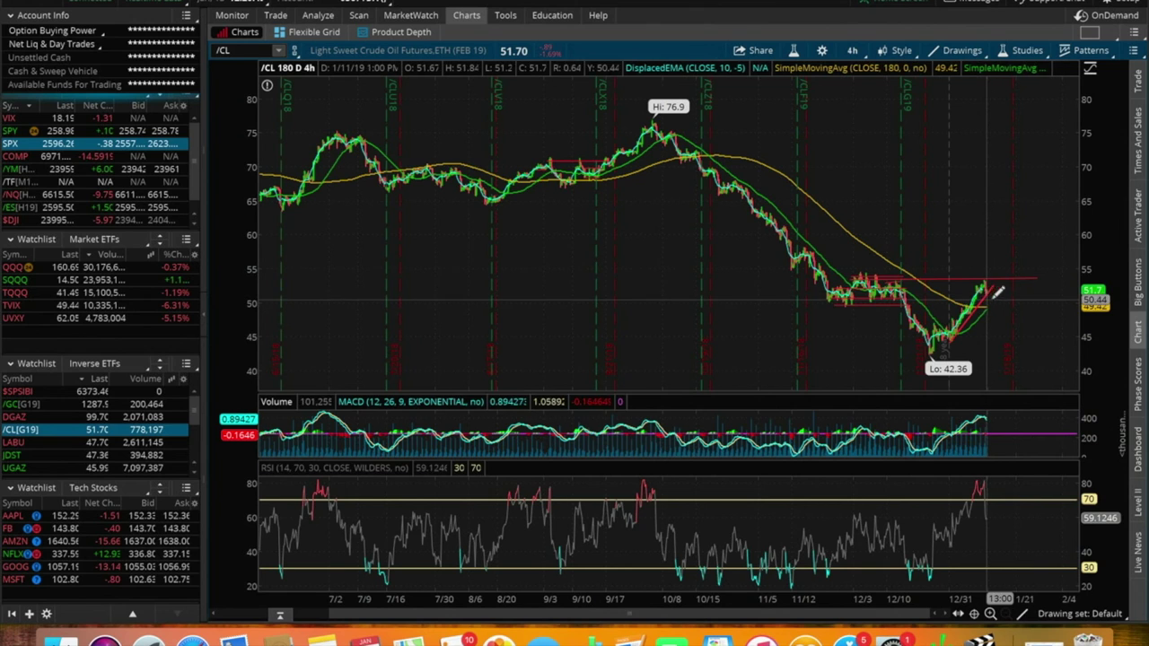
{"action": "scroll", "coordinate": [987, 287], "scroll_direction": "up", "scroll_amount": 3}
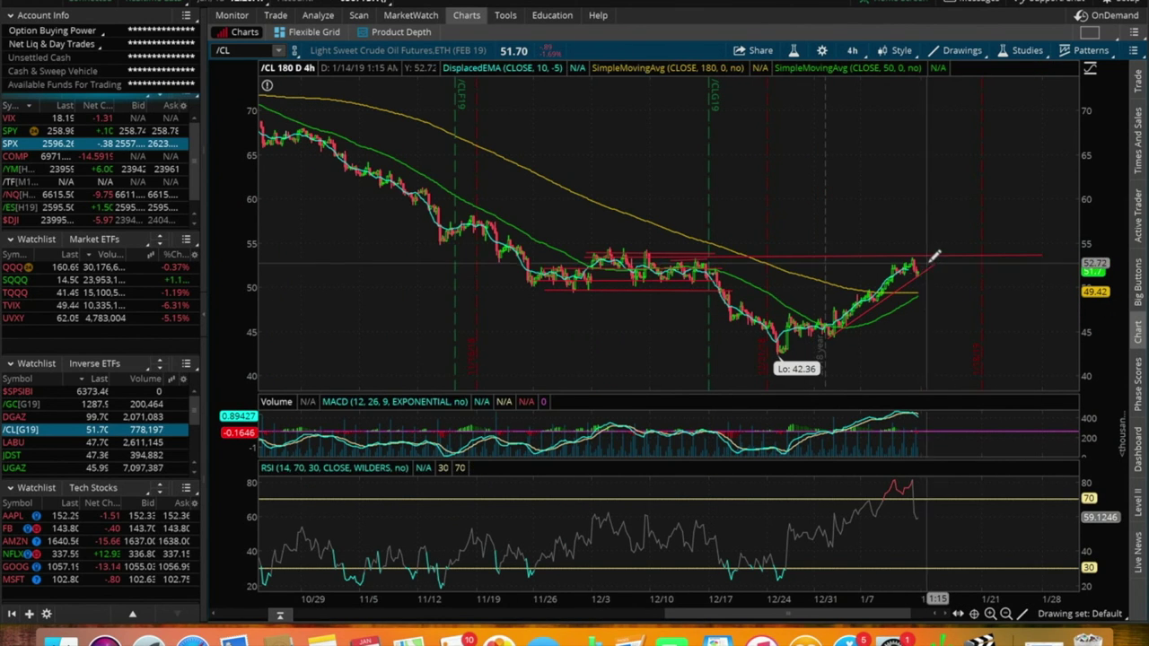
{"action": "left_click_drag", "start_coordinate": [548, 332], "coordinate": [1014, 332]}
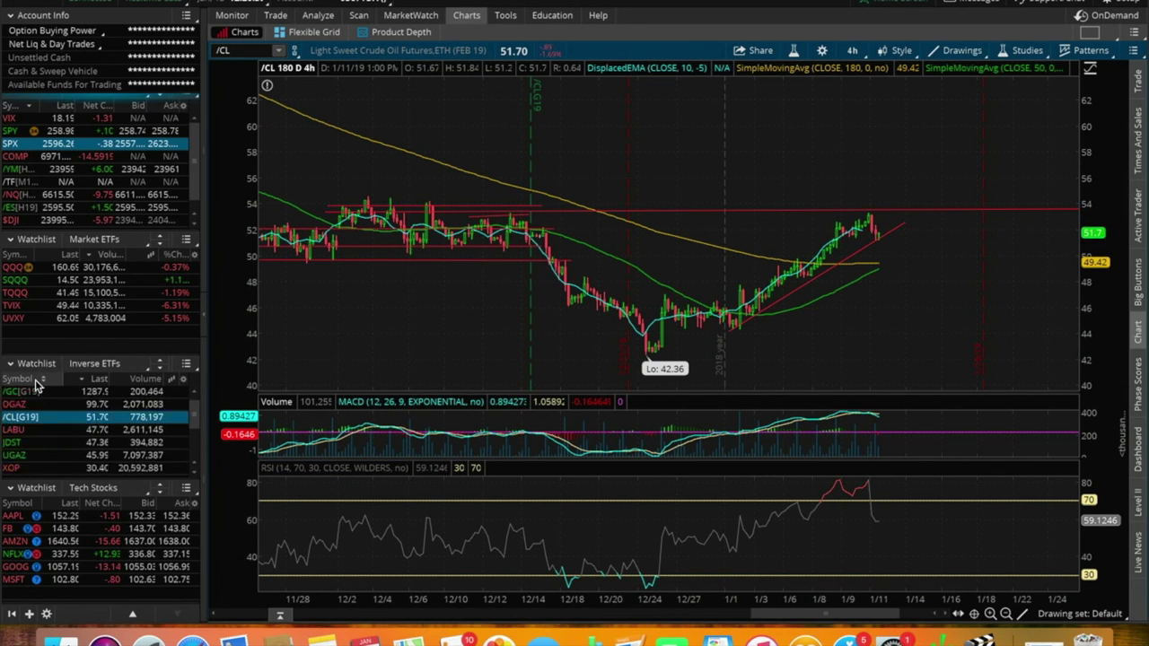
Step: Chart UWT as 20 D : 1h bars and measure its latest price move
{"action": "scroll", "coordinate": [18, 418], "scroll_direction": "down", "scroll_amount": 3}
{"action": "left_click", "coordinate": [18, 393]}
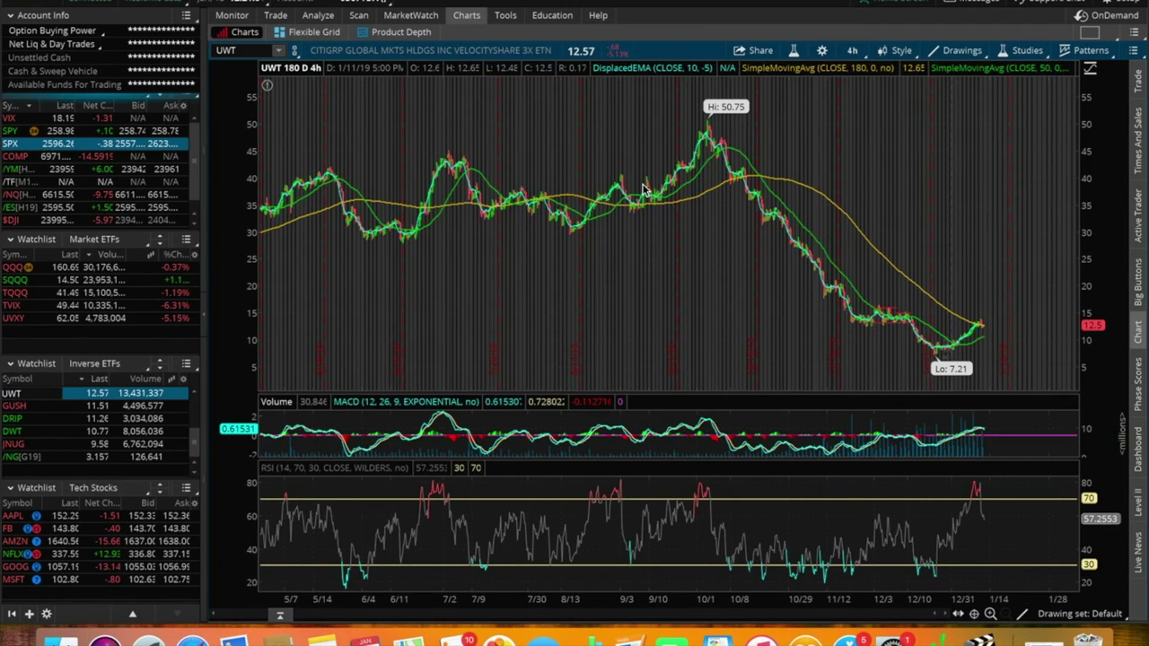
{"action": "left_click", "coordinate": [852, 51]}
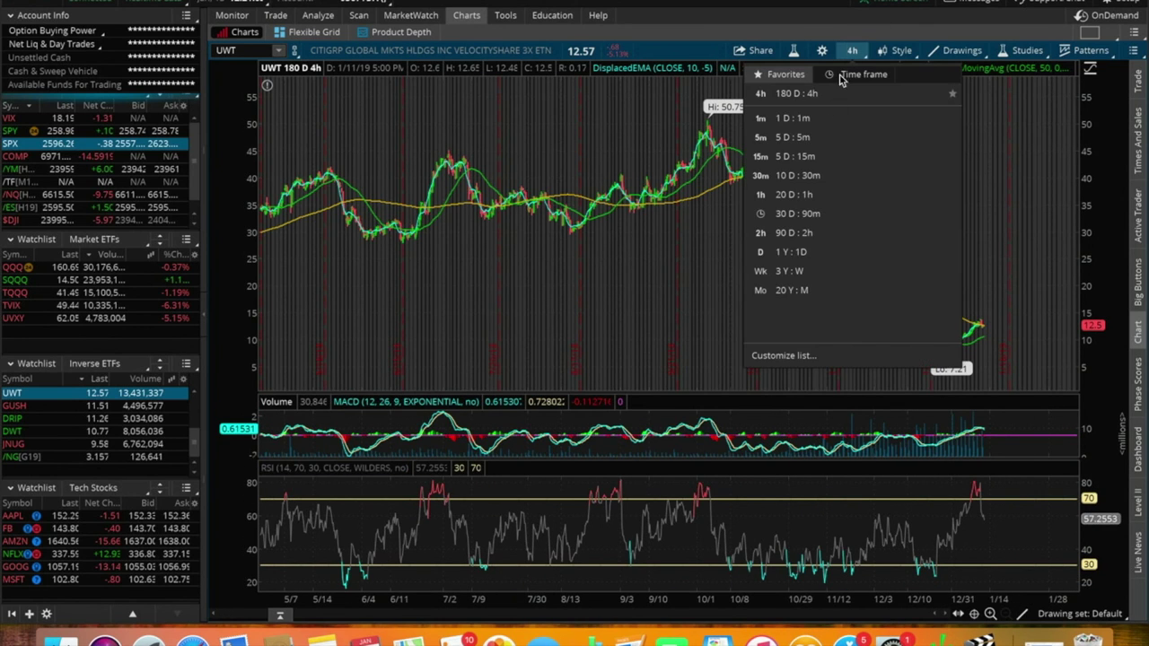
{"action": "left_click", "coordinate": [805, 195]}
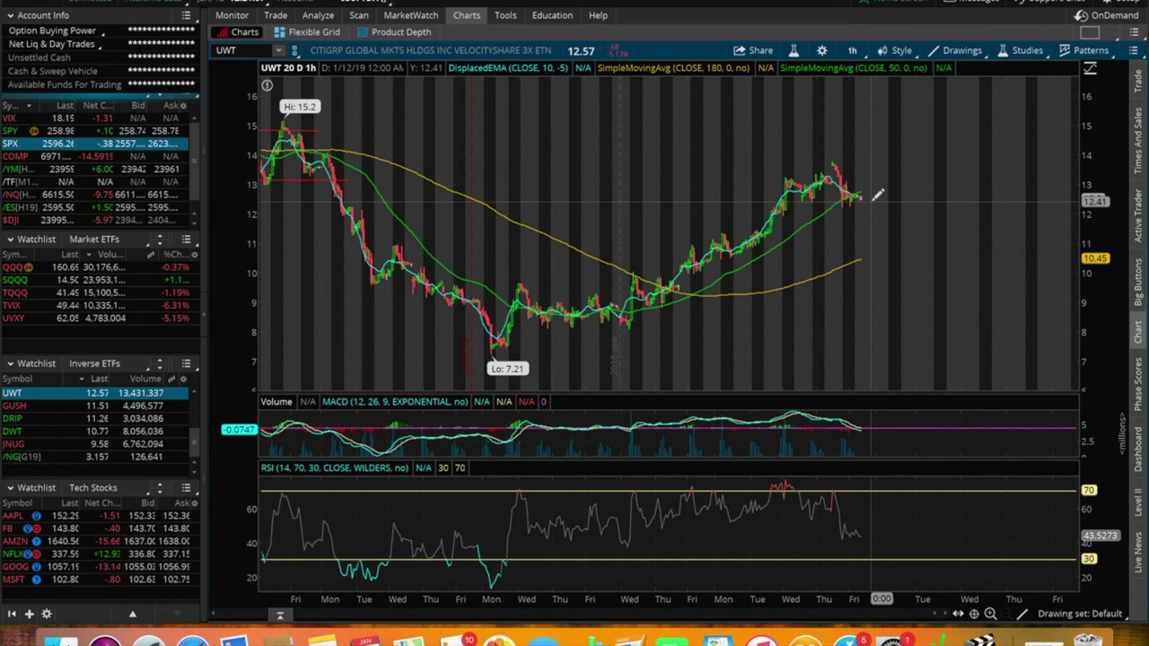
{"action": "left_click_drag", "start_coordinate": [871, 192], "coordinate": [878, 182]}
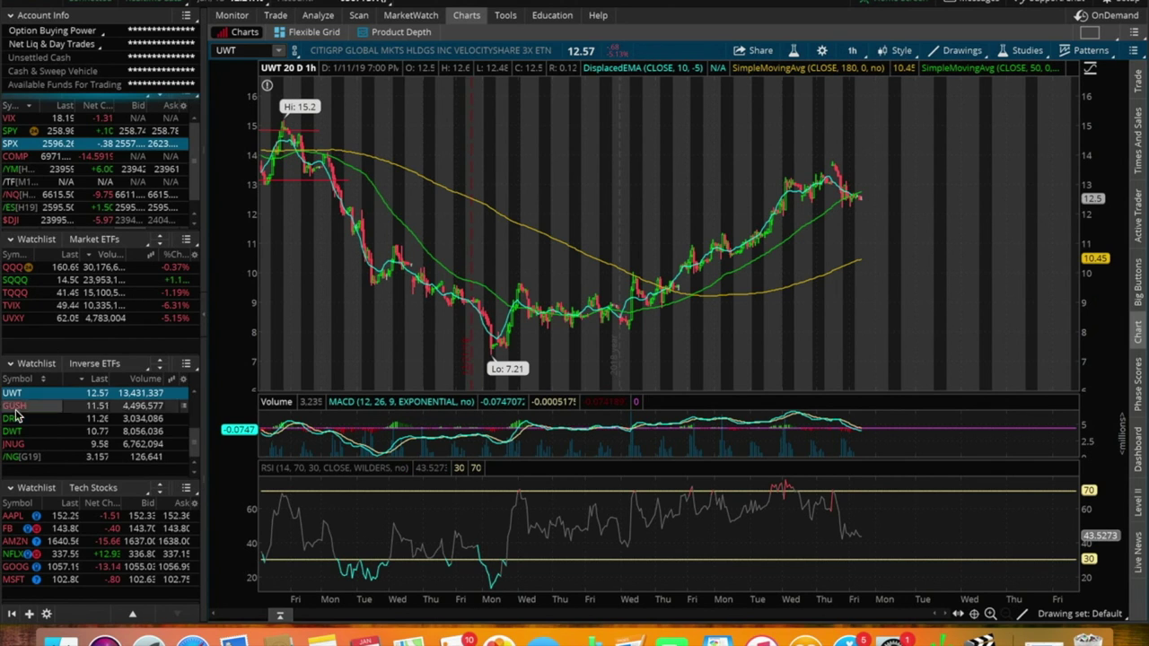
Step: Chart /CL crude oil futures back at 180 D : 4h, then scroll the watchlist toward DWT
{"action": "scroll", "coordinate": [15, 424], "scroll_direction": "down", "scroll_amount": 3}
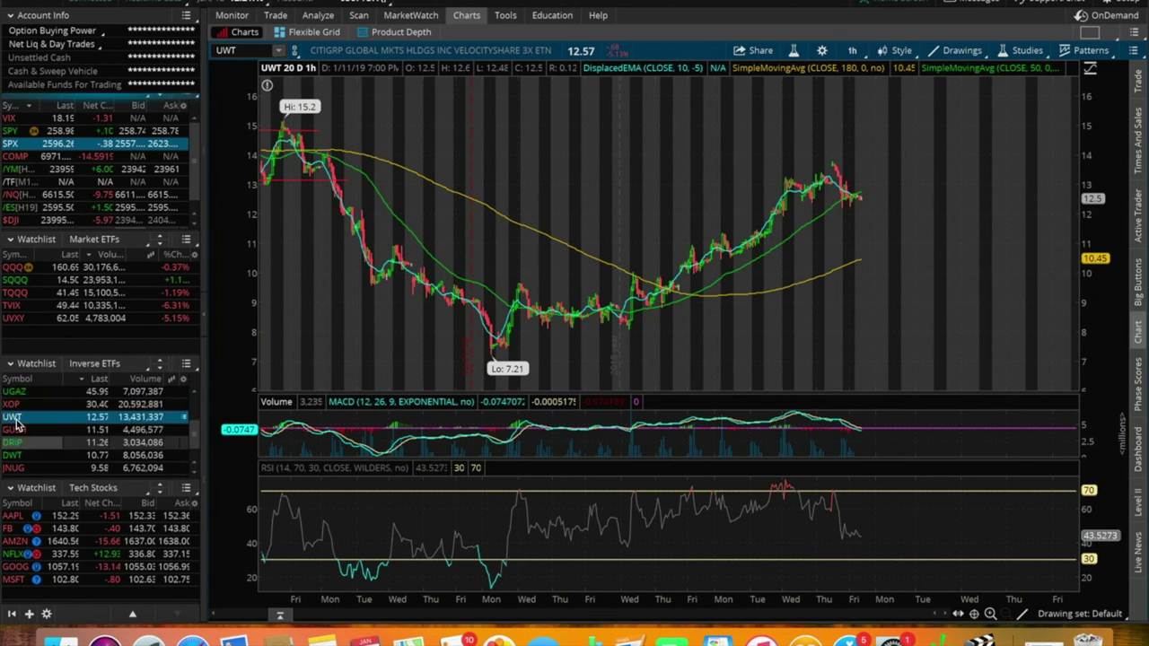
{"action": "left_click", "coordinate": [14, 430]}
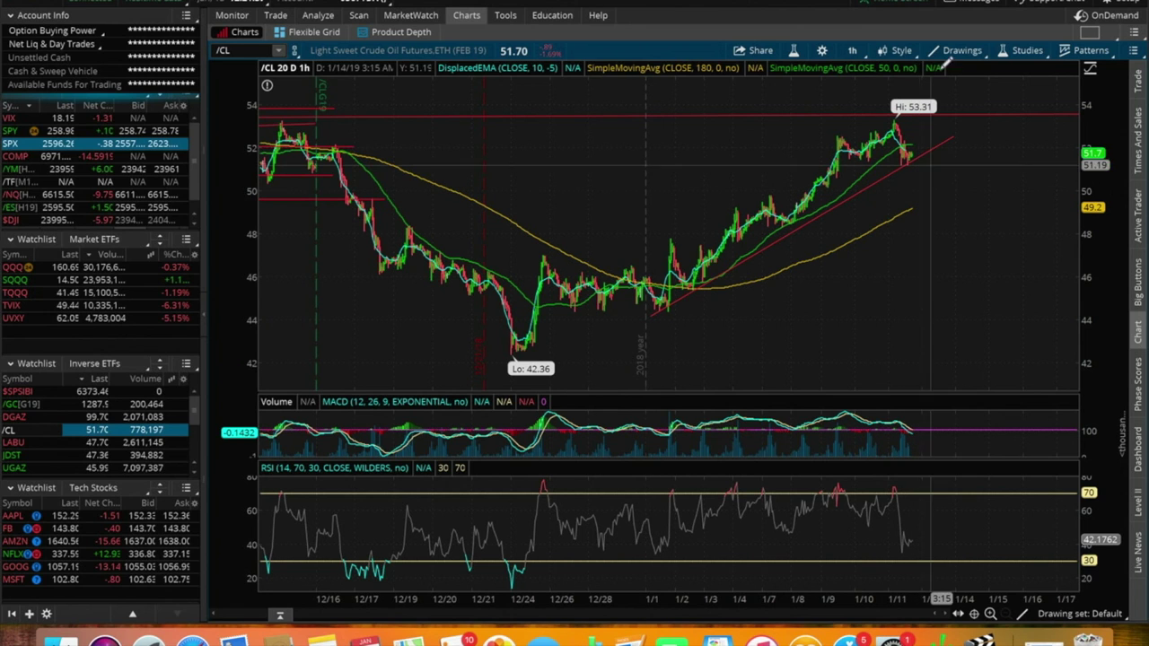
{"action": "left_click", "coordinate": [852, 50]}
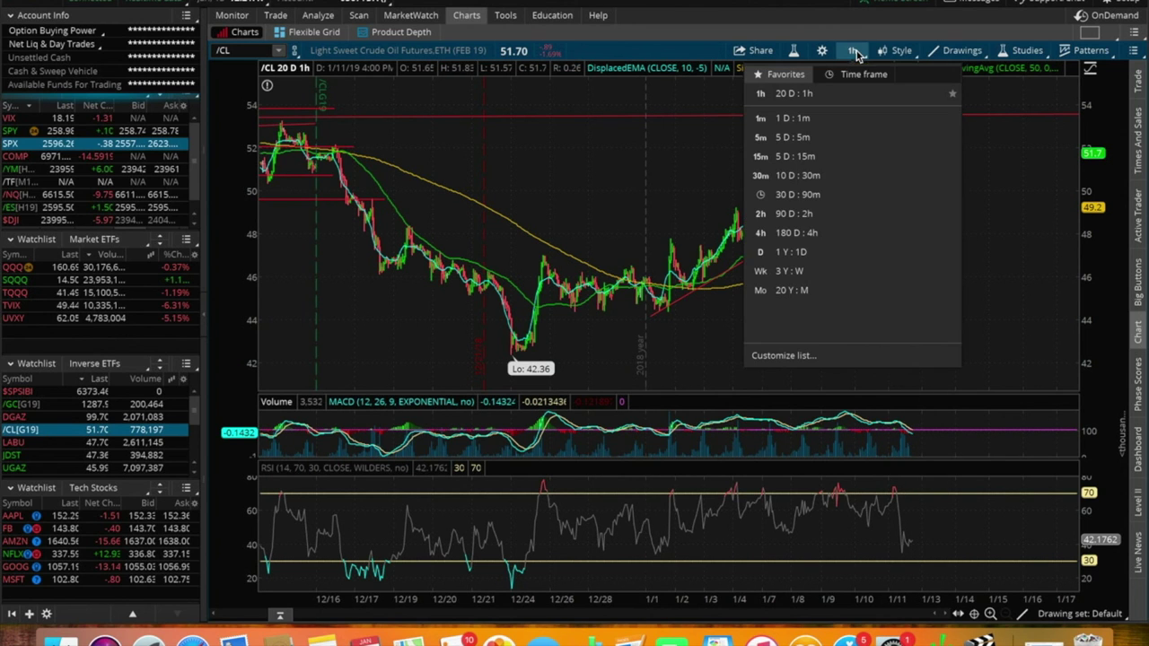
{"action": "left_click", "coordinate": [813, 233]}
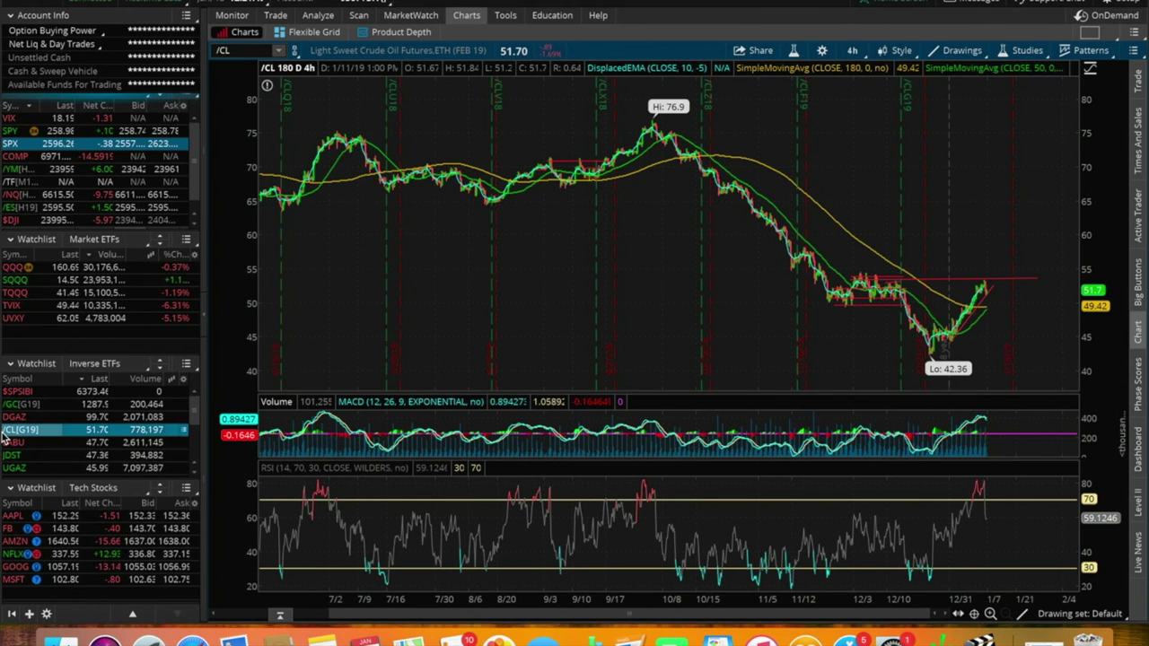
{"action": "scroll", "coordinate": [9, 433], "scroll_direction": "down", "scroll_amount": 3}
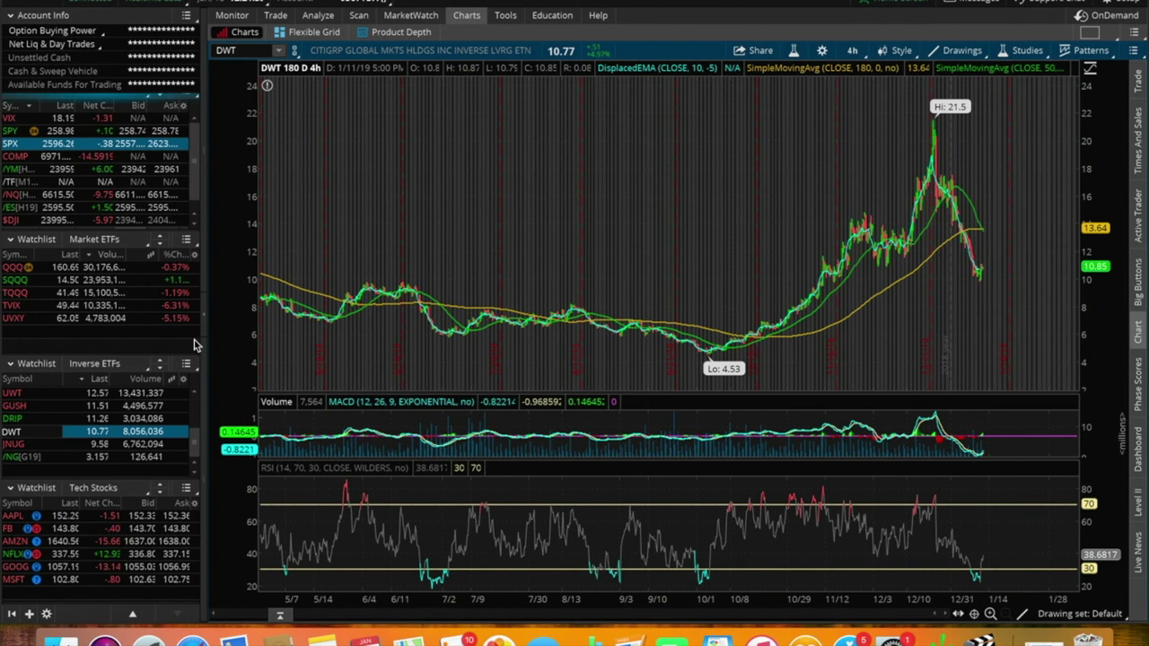
Step: Glance at UWT, then switch the chart back to /CL crude oil futures
{"action": "left_click", "coordinate": [11, 395]}
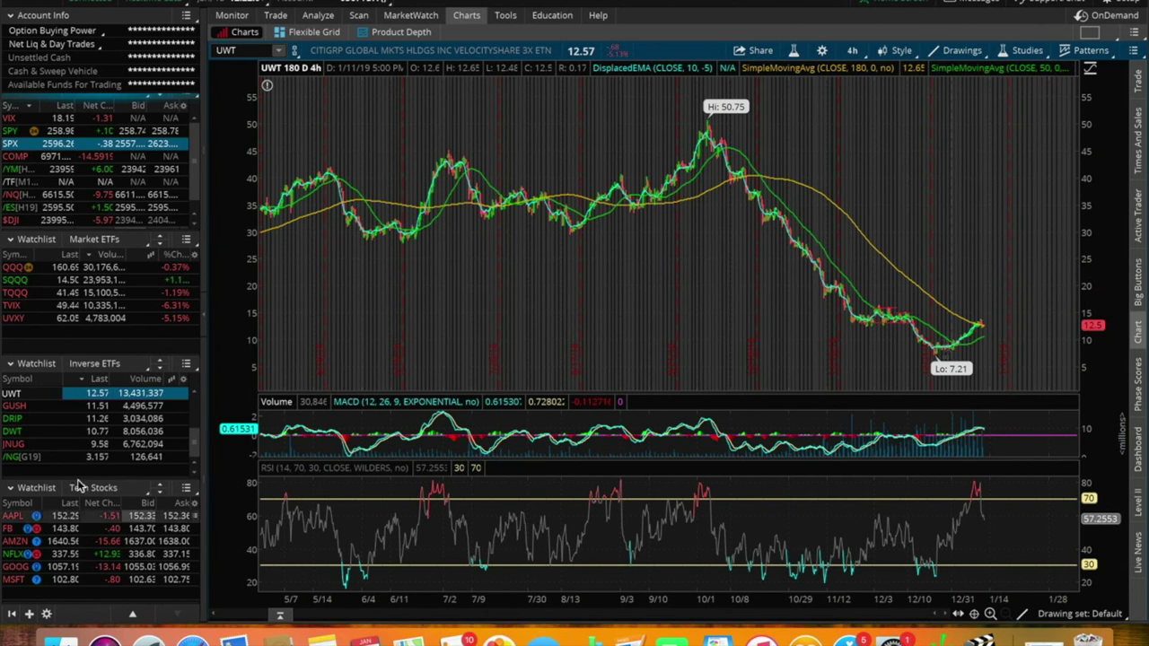
{"action": "scroll", "coordinate": [35, 439], "scroll_direction": "down", "scroll_amount": 2}
{"action": "left_click", "coordinate": [36, 434]}
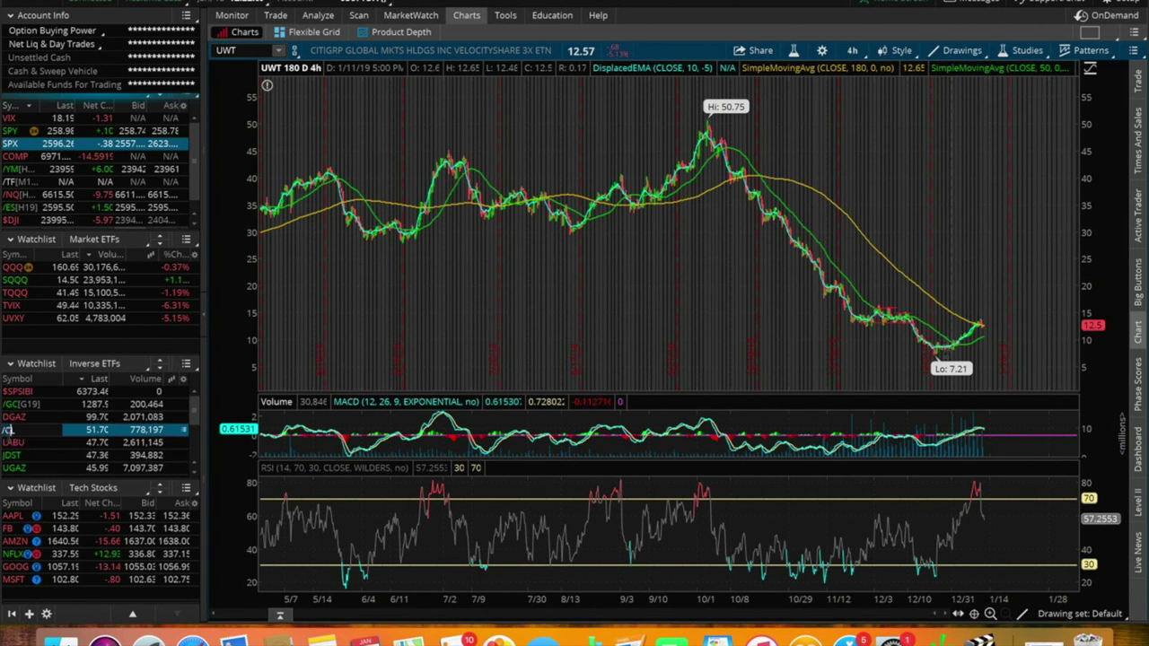